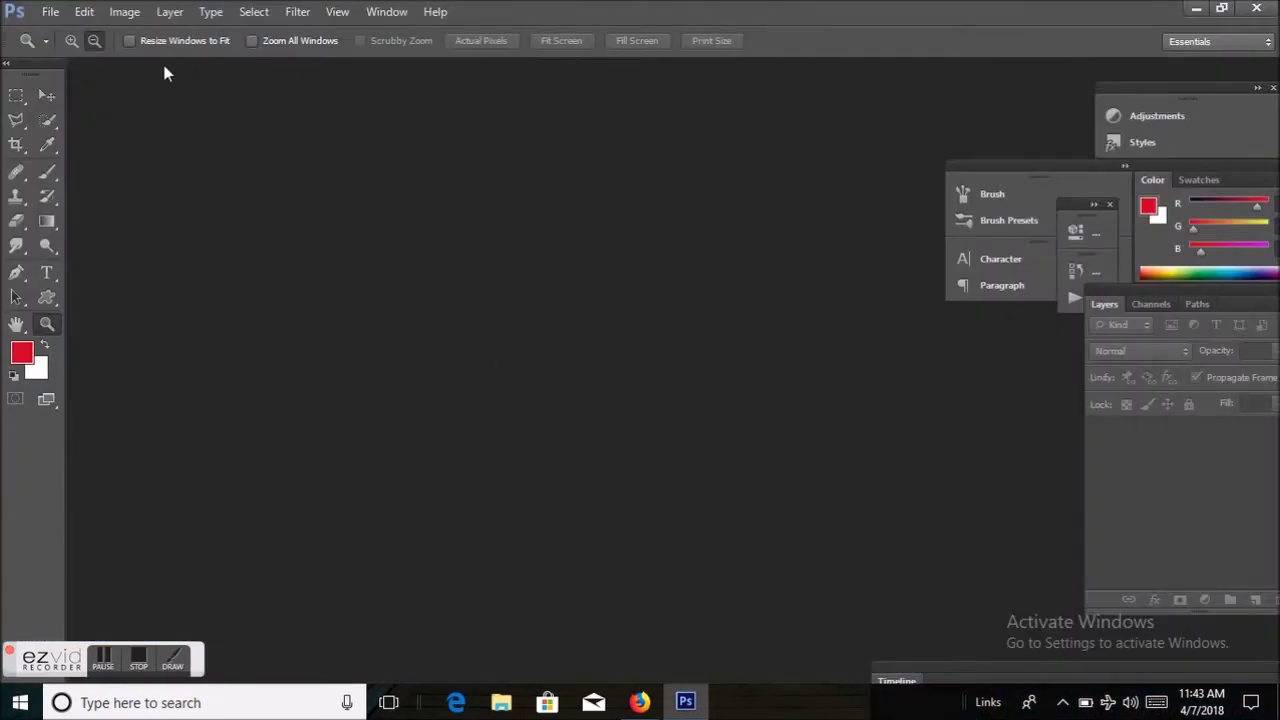
Open the red-blouse portrait JPEG from New Volume (D:) into Camera Raw.
left_click(60, 12)
left_click(64, 48)
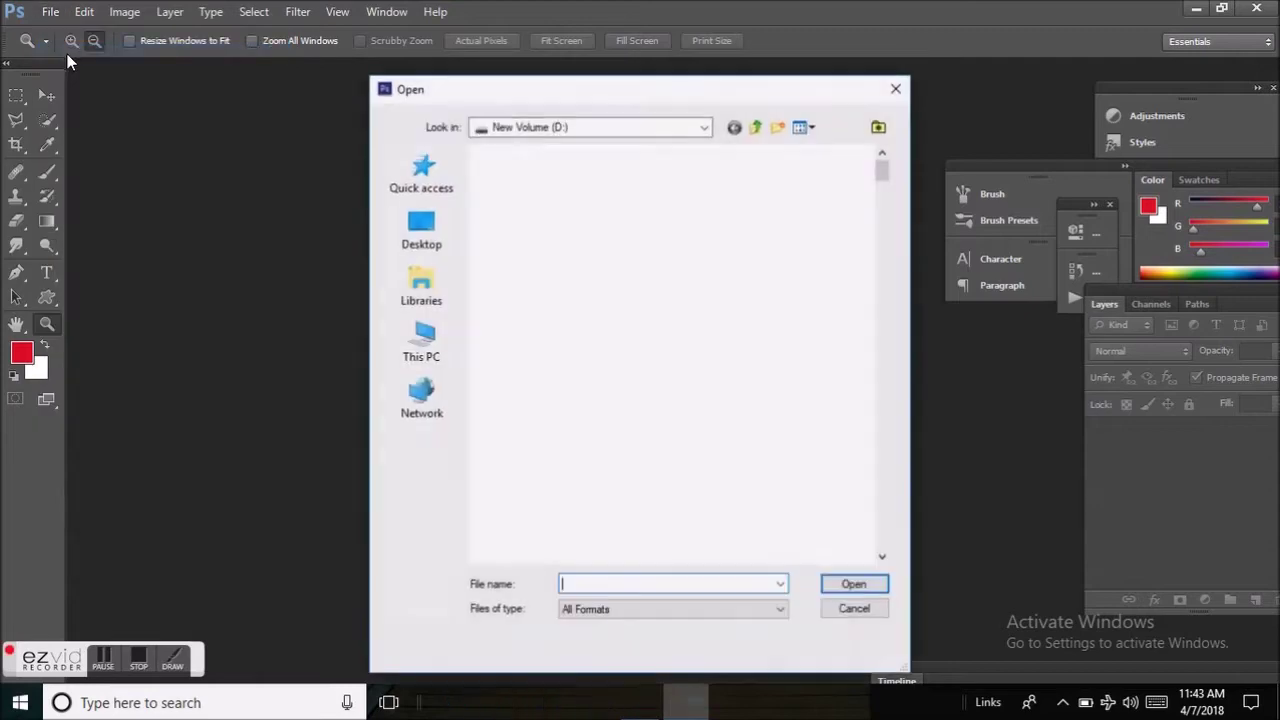
scroll(706, 291, "down", 10)
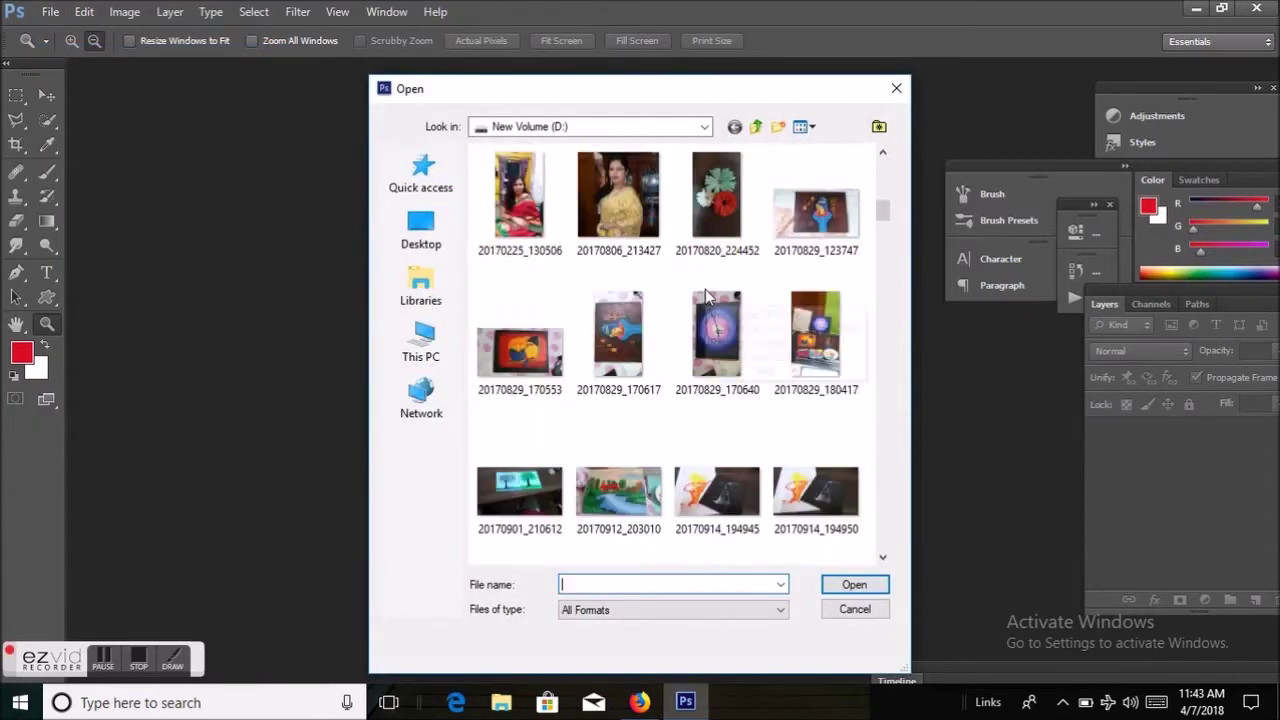
scroll(706, 291, "down", 8)
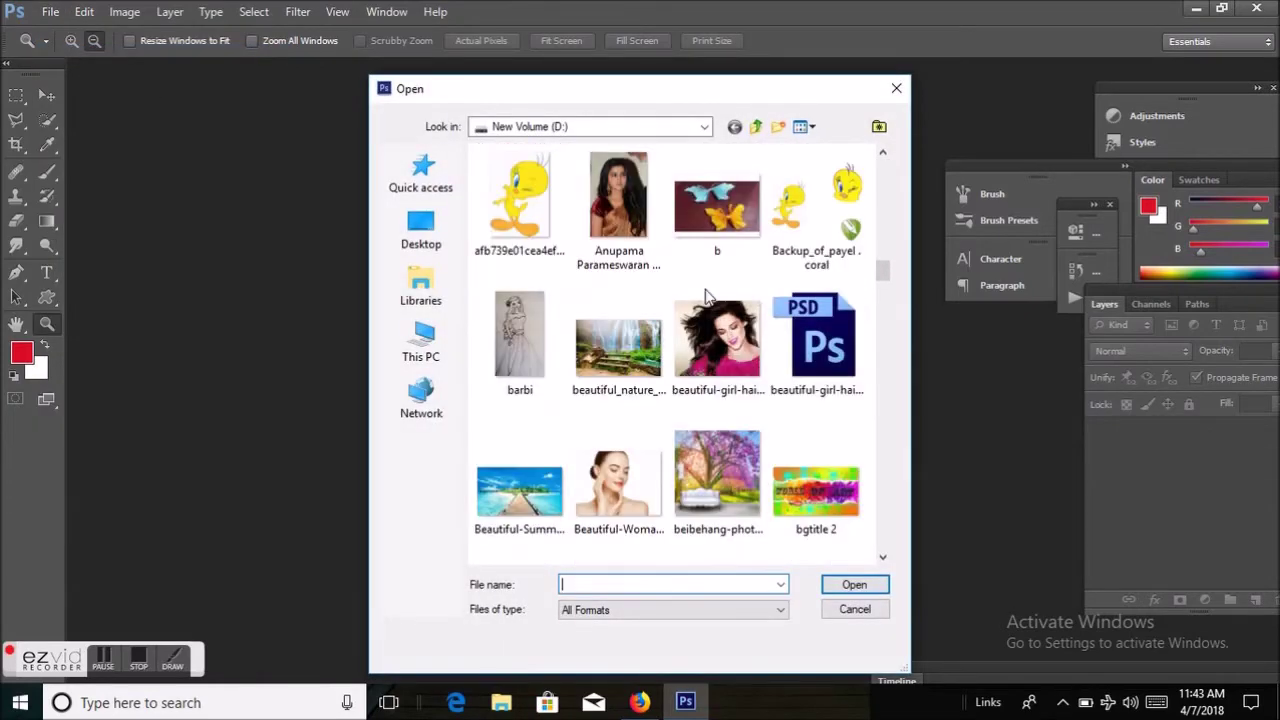
left_click(618, 205)
left_click(855, 584)
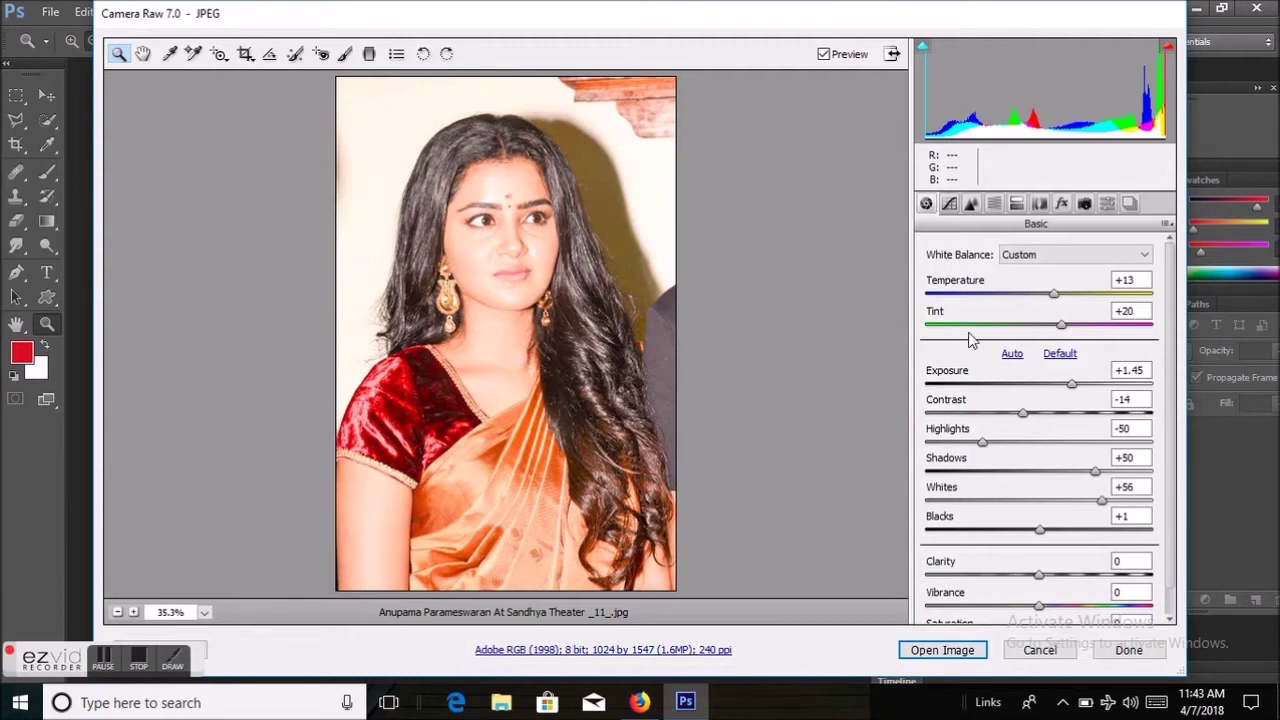
In Camera Raw set Temperature to about +5 and Whites to +68, then open the image.
left_click_drag(1057, 300, 1079, 366)
left_click_drag(1104, 502, 1117, 505)
left_click_drag(1076, 293, 1048, 334)
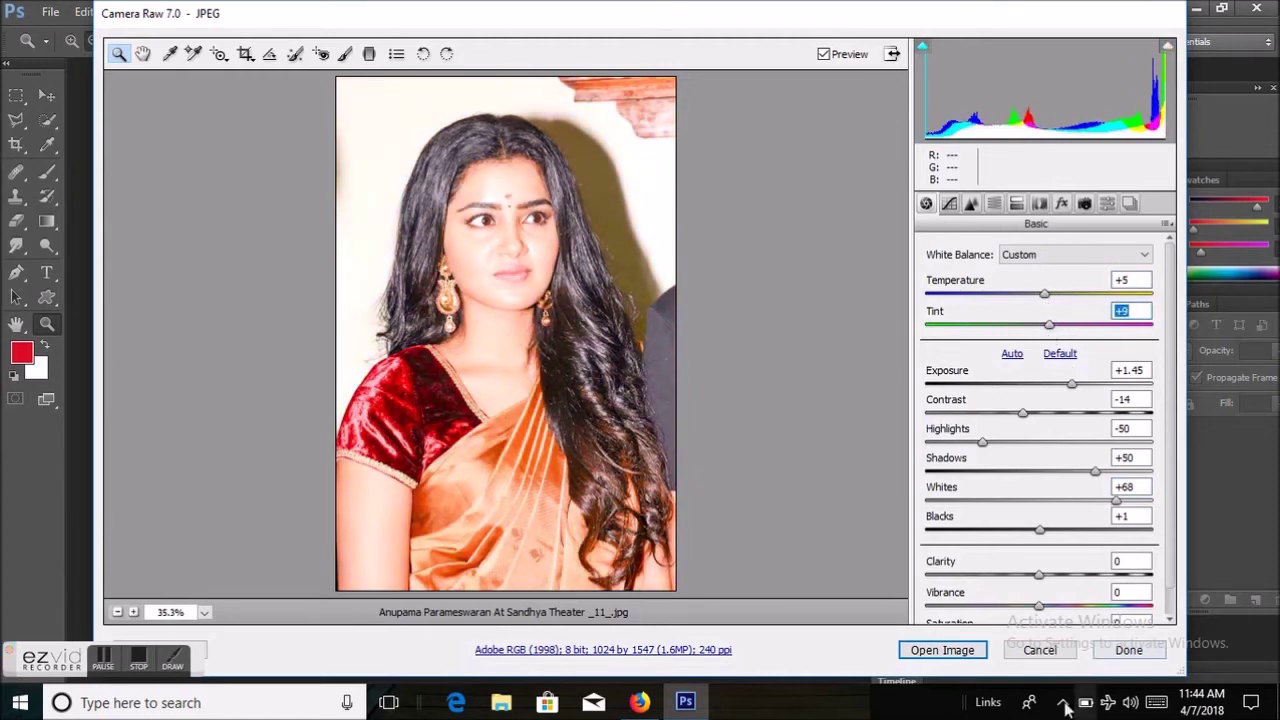
left_click(942, 651)
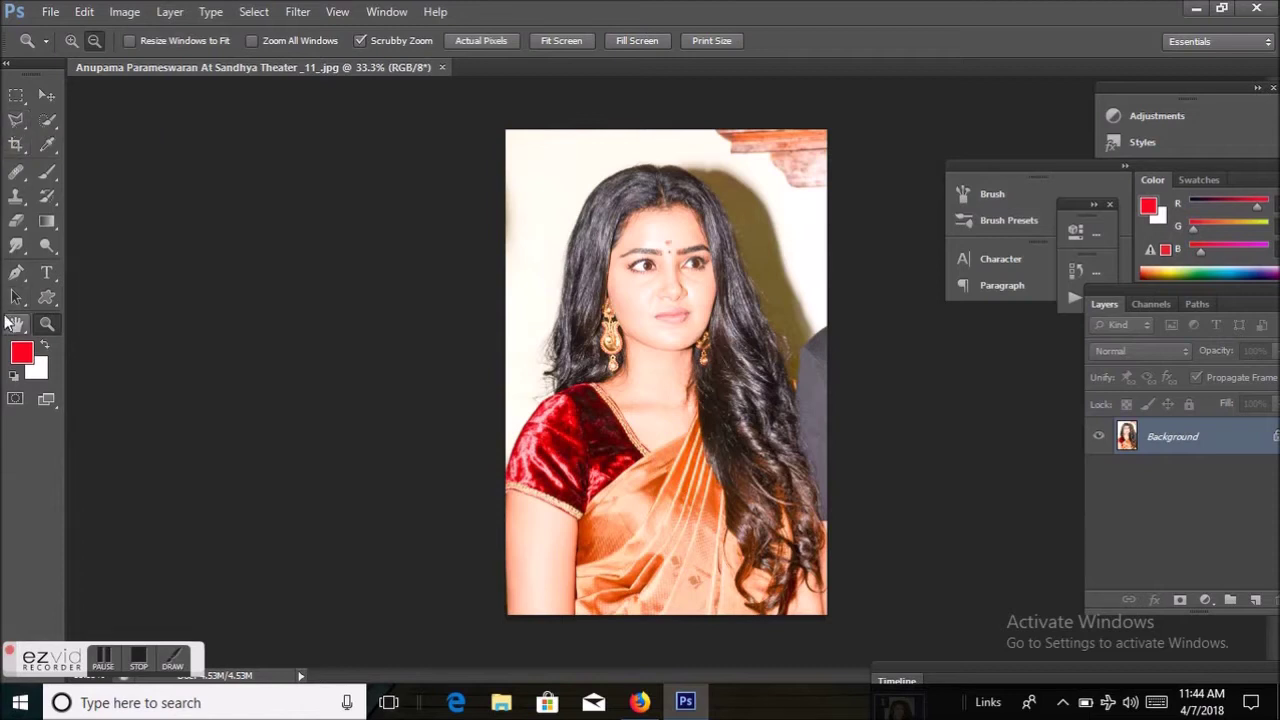
Duplicate the Background layer as Background copy.
key("v")
right_click(1125, 436)
left_click(1124, 474)
left_click(811, 211)
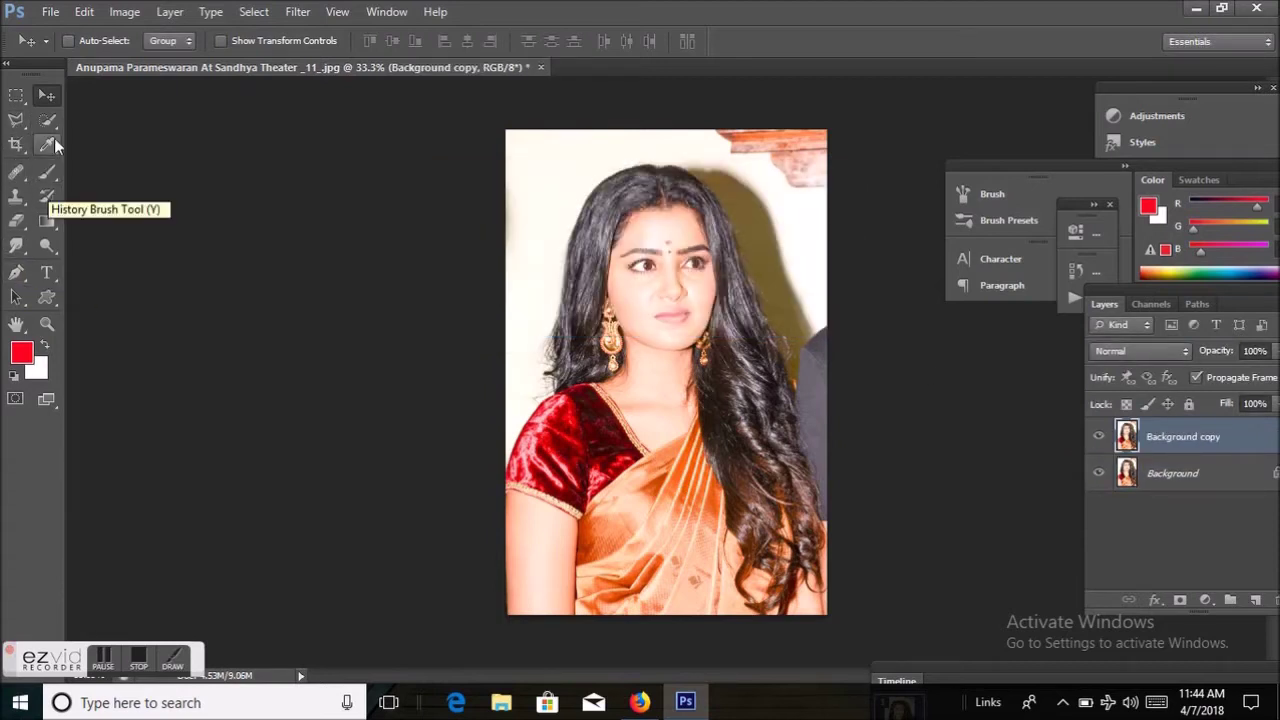
Set up the Brush tool at 92 px with white as the foreground colour.
left_click(47, 174)
left_click(92, 46)
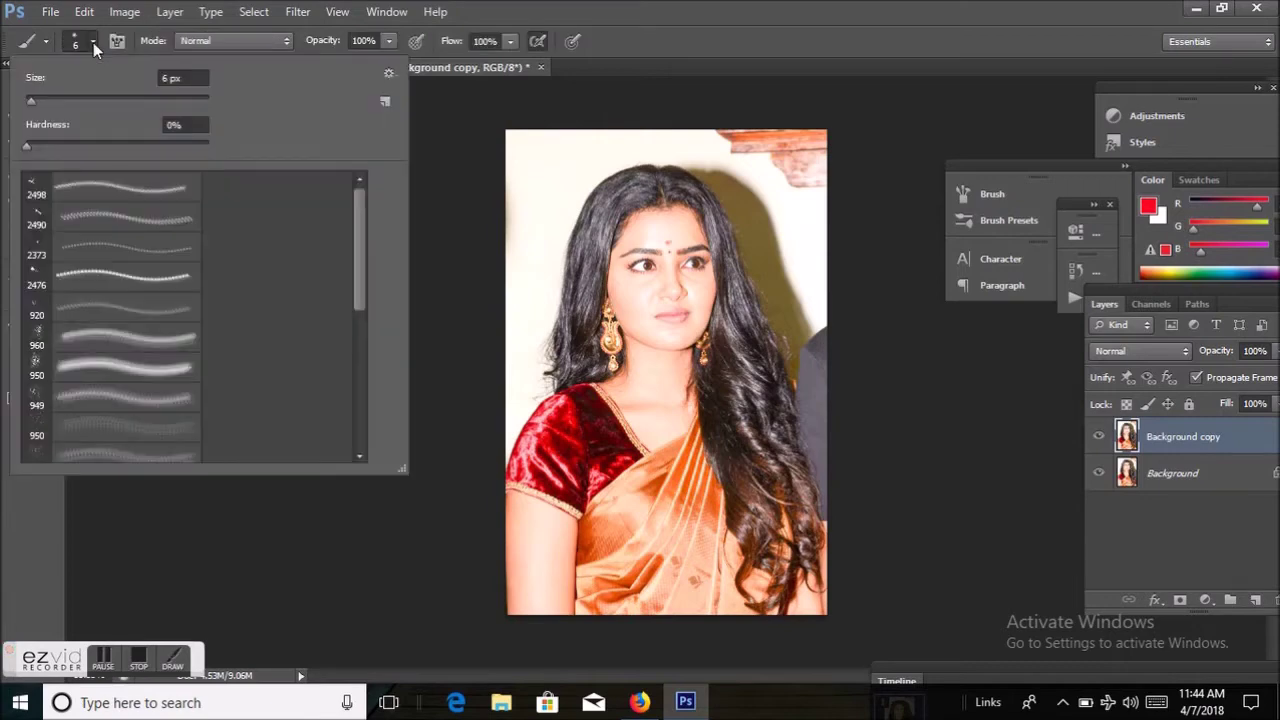
left_click(109, 101)
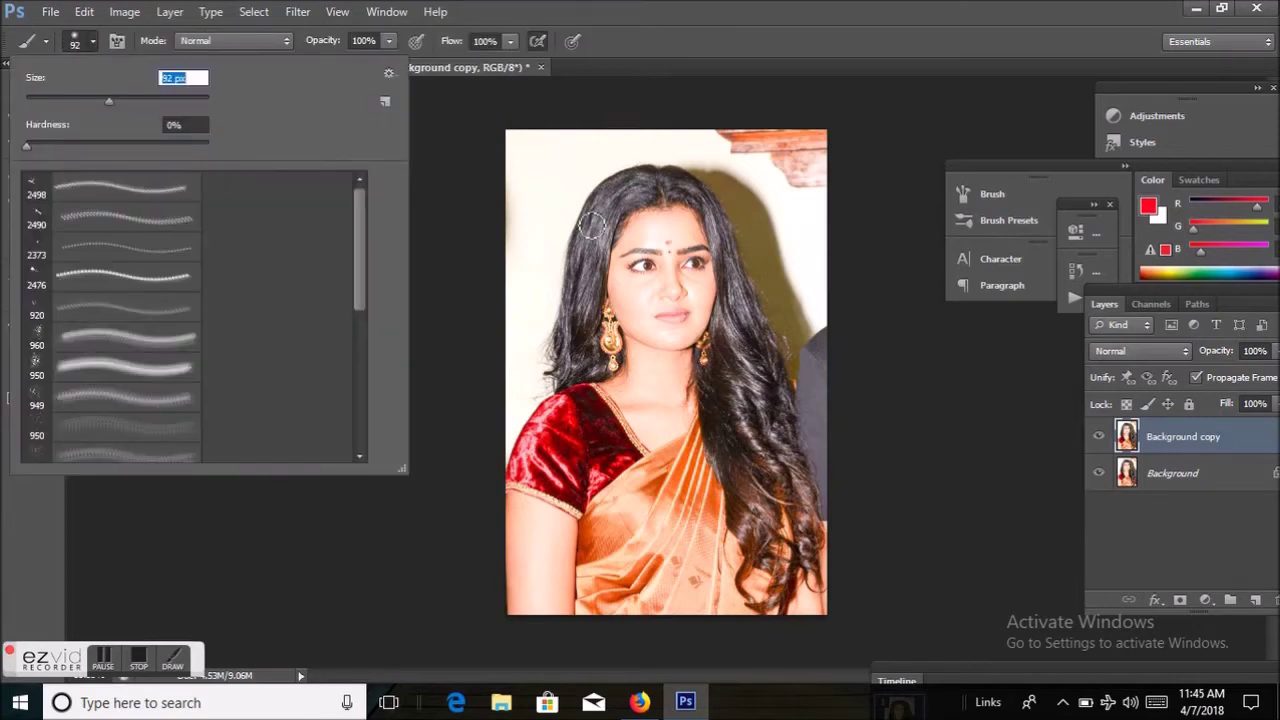
left_click(910, 436)
left_click(22, 349)
left_click(137, 332)
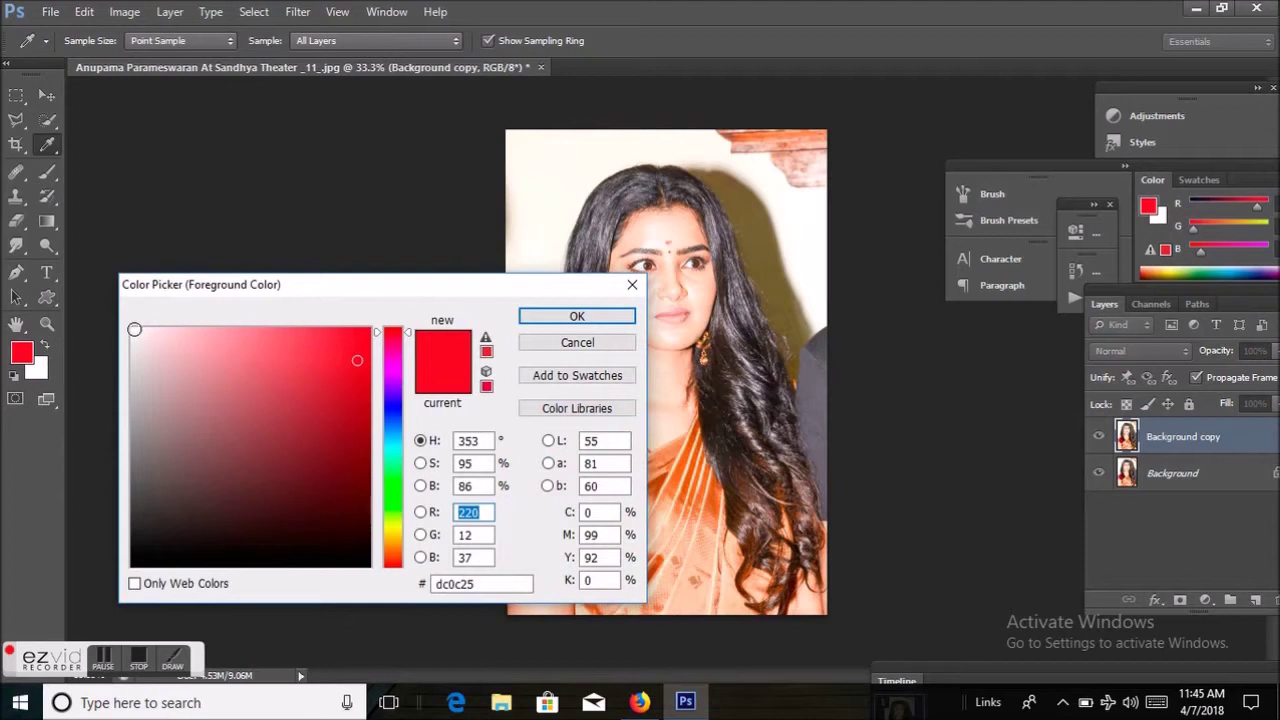
left_click(606, 318)
Paint white over the face skin and along the left arm on Background copy.
mouse_move(645, 237)
left_mouse_down()
mouse_move(654, 327)
mouse_move(647, 228)
mouse_move(630, 247)
mouse_move(634, 311)
mouse_move(665, 337)
mouse_move(641, 329)
mouse_move(622, 289)
mouse_move(638, 241)
mouse_move(683, 218)
mouse_move(705, 277)
mouse_move(704, 311)
mouse_move(673, 342)
mouse_move(691, 286)
mouse_move(685, 232)
mouse_move(700, 254)
mouse_move(689, 231)
mouse_move(700, 260)
mouse_move(686, 261)
mouse_move(662, 322)
mouse_move(680, 281)
mouse_move(667, 235)
mouse_move(659, 273)
mouse_move(639, 257)
mouse_move(631, 278)
mouse_move(641, 379)
mouse_move(644, 338)
mouse_move(633, 375)
mouse_move(612, 388)
mouse_move(655, 440)
mouse_move(685, 420)
mouse_move(689, 374)
mouse_move(686, 350)
mouse_move(632, 400)
mouse_move(668, 397)
mouse_move(675, 324)
mouse_move(659, 361)
mouse_move(643, 266)
left_mouse_up()
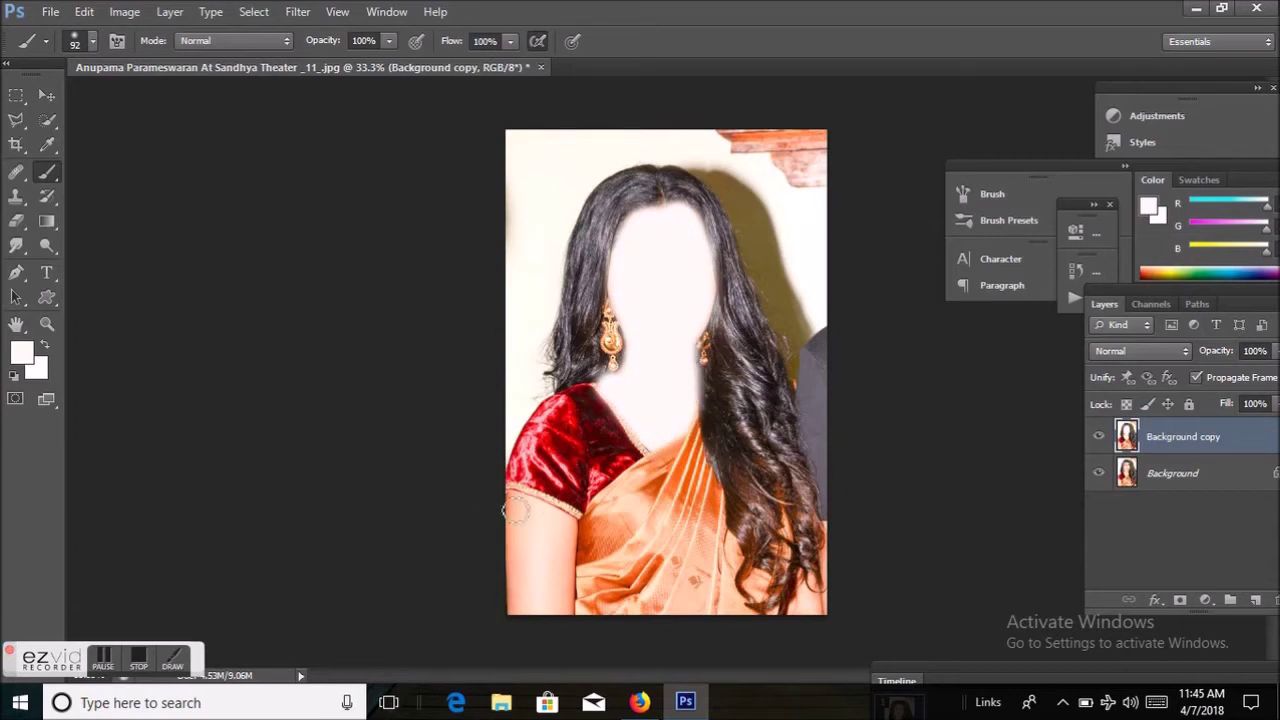
mouse_move(520, 505)
left_mouse_down()
mouse_move(525, 614)
mouse_move(563, 584)
mouse_move(568, 619)
mouse_move(569, 529)
mouse_move(517, 502)
mouse_move(548, 532)
mouse_move(524, 515)
mouse_move(526, 553)
mouse_move(560, 528)
left_mouse_up()
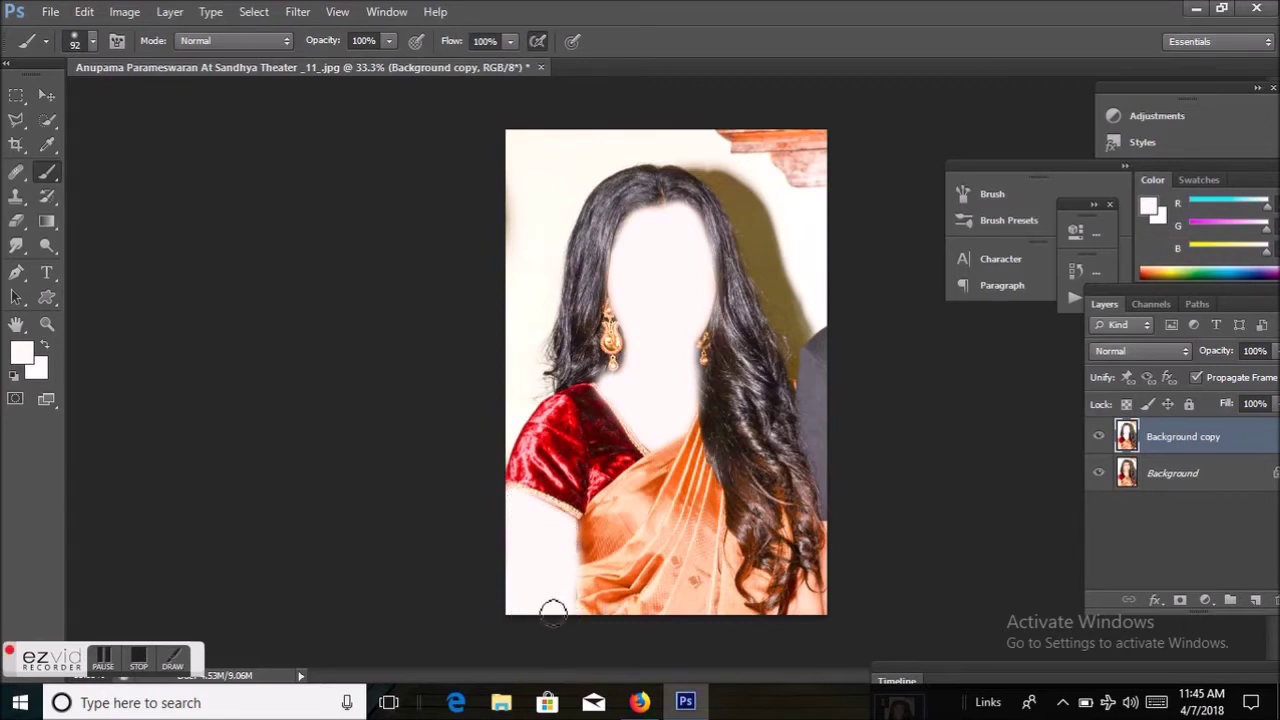
Set Background copy's blend mode to Soft Light and zoom the view to 66.7%.
left_click(1184, 351)
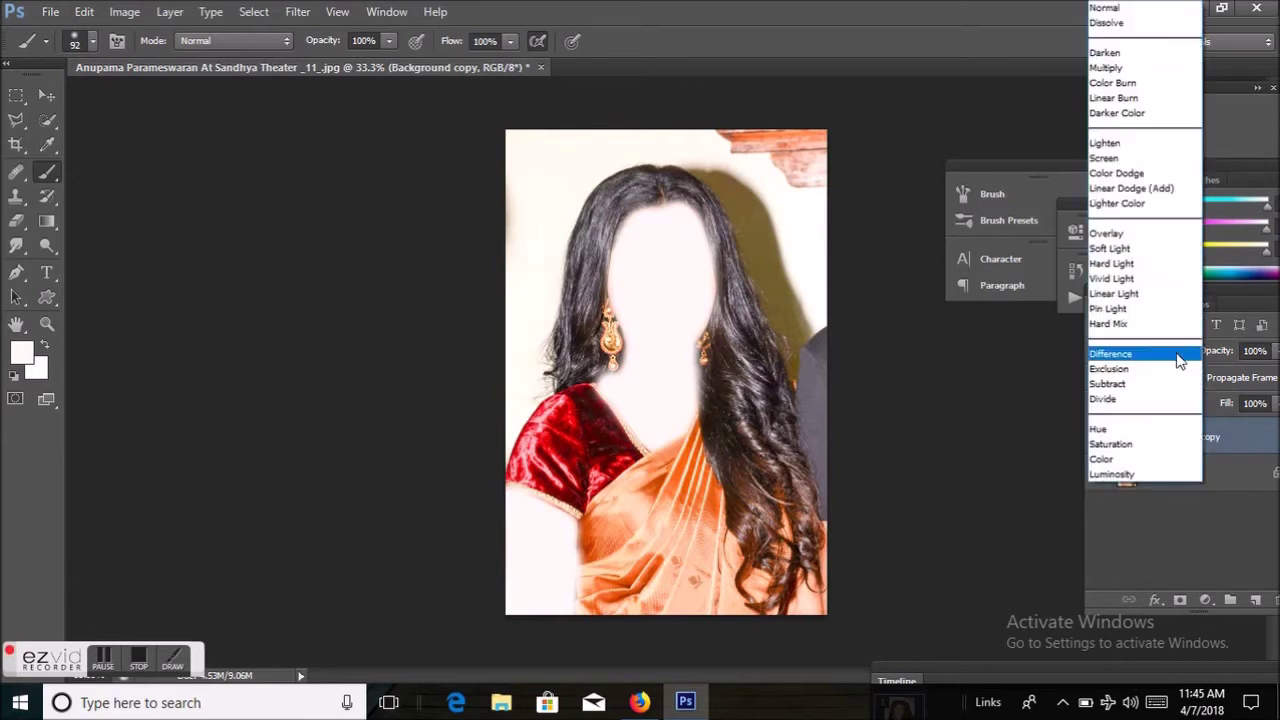
left_click(1112, 250)
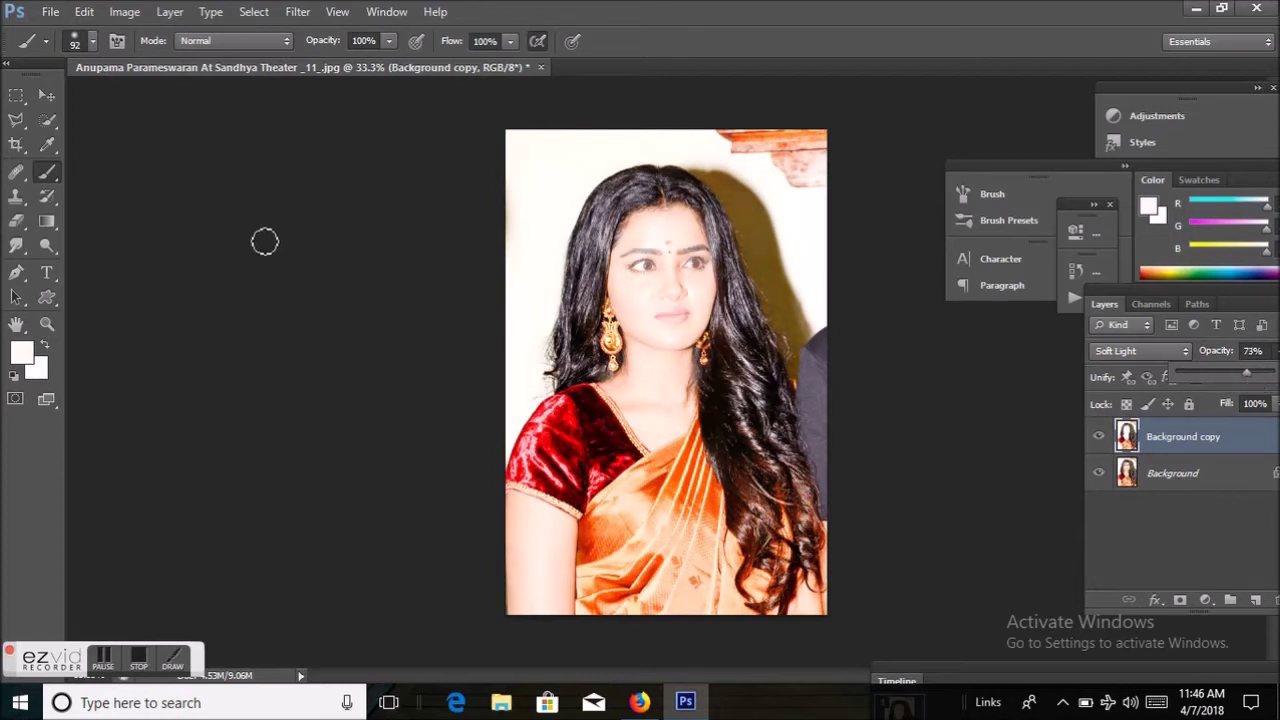
left_click(49, 95)
left_click(47, 322)
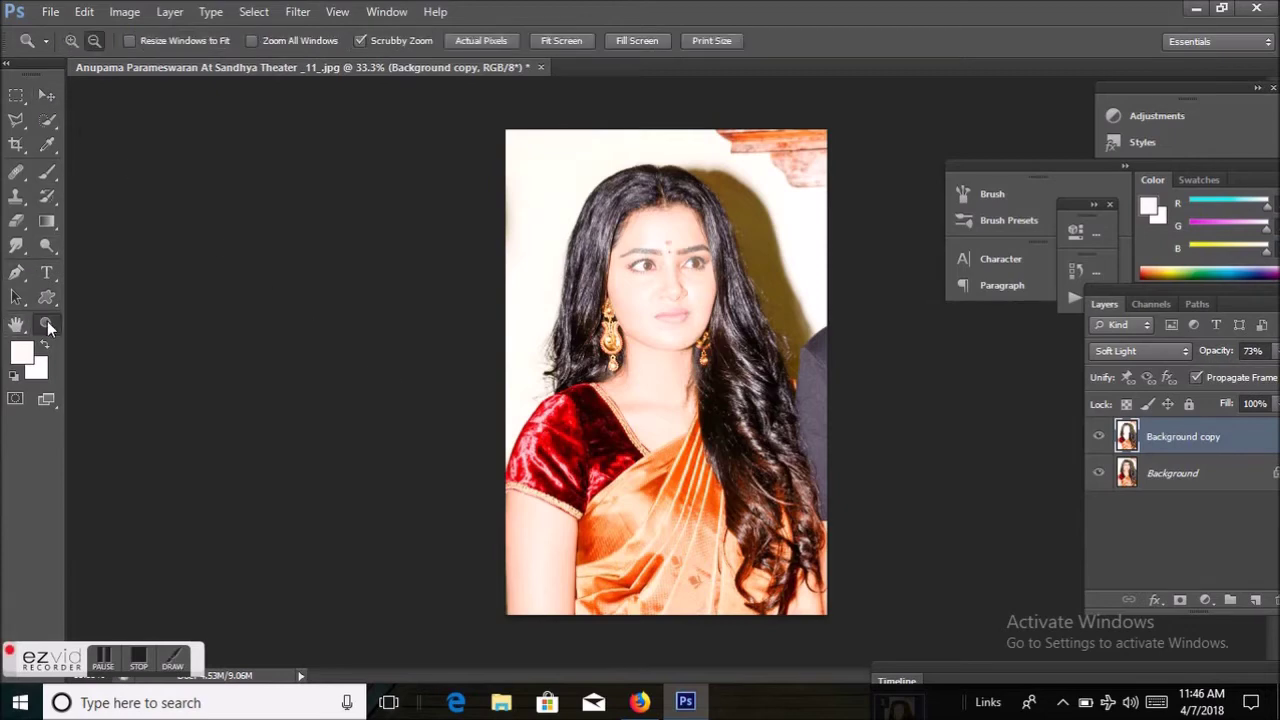
left_click(692, 303, "alt")
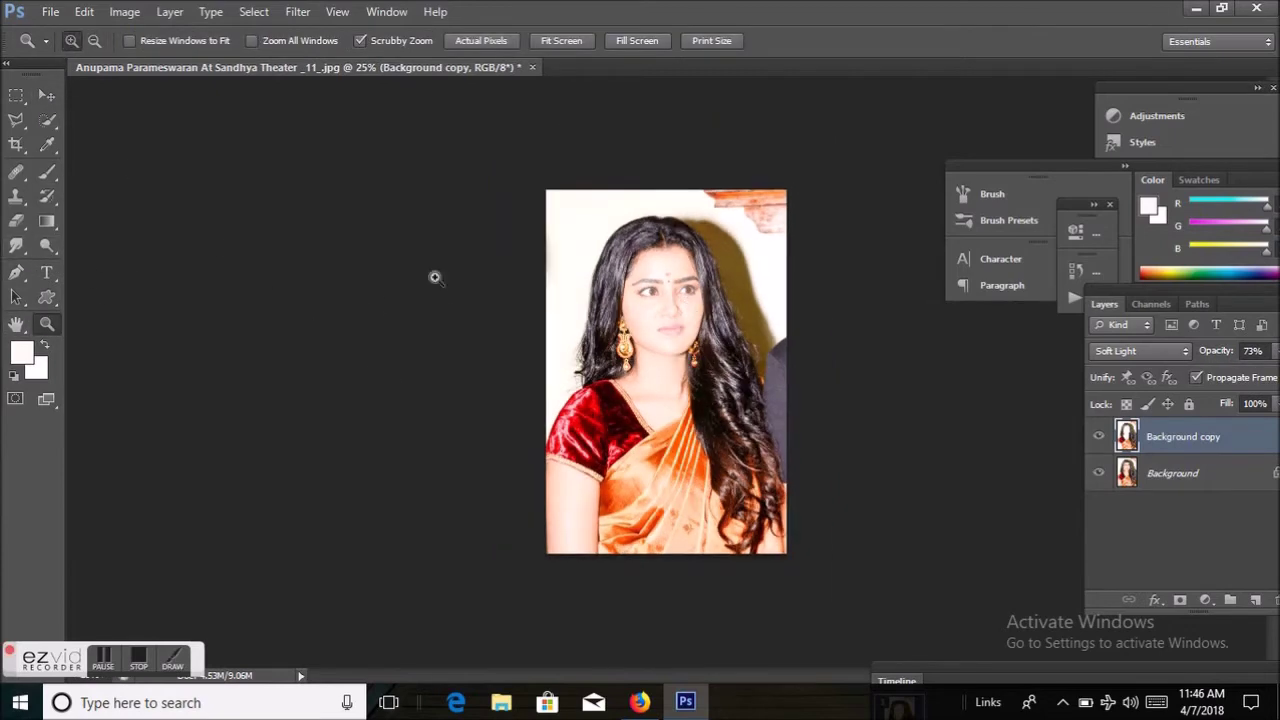
left_click(723, 371)
left_click(723, 371)
left_click(748, 370)
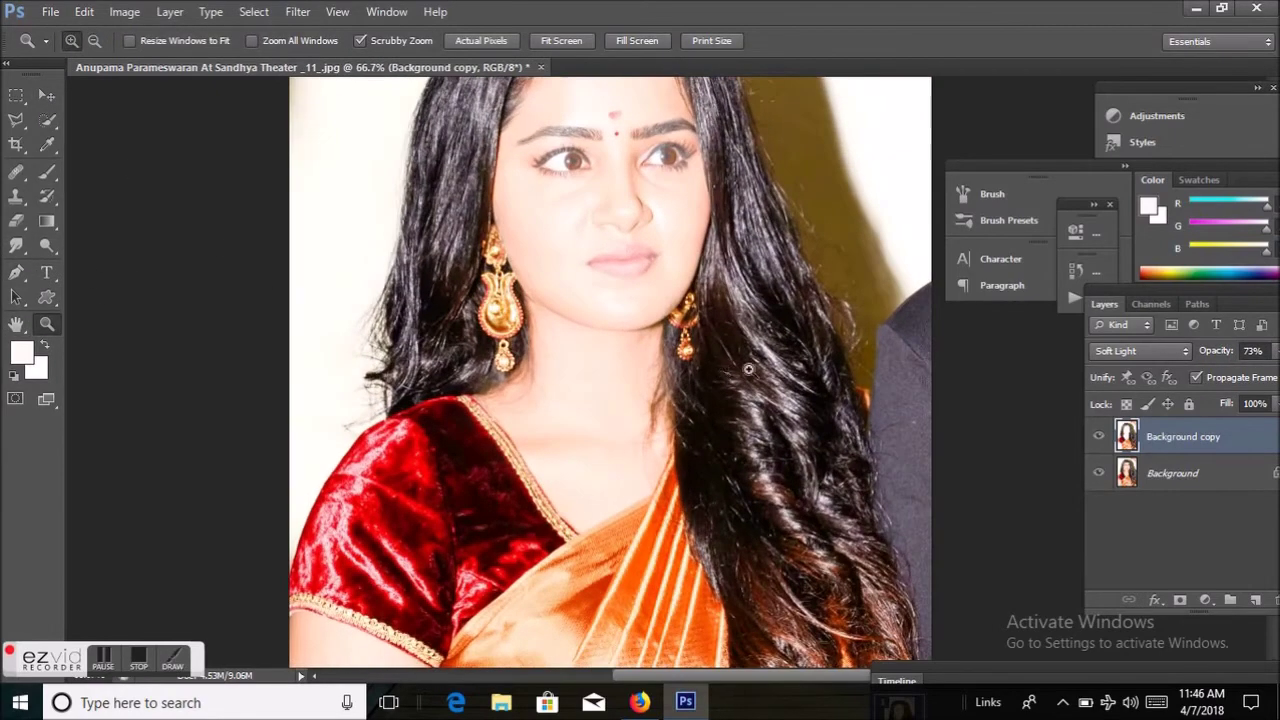
Add a white layer mask to the Background copy layer.
left_click(1180, 478)
left_click(1156, 438)
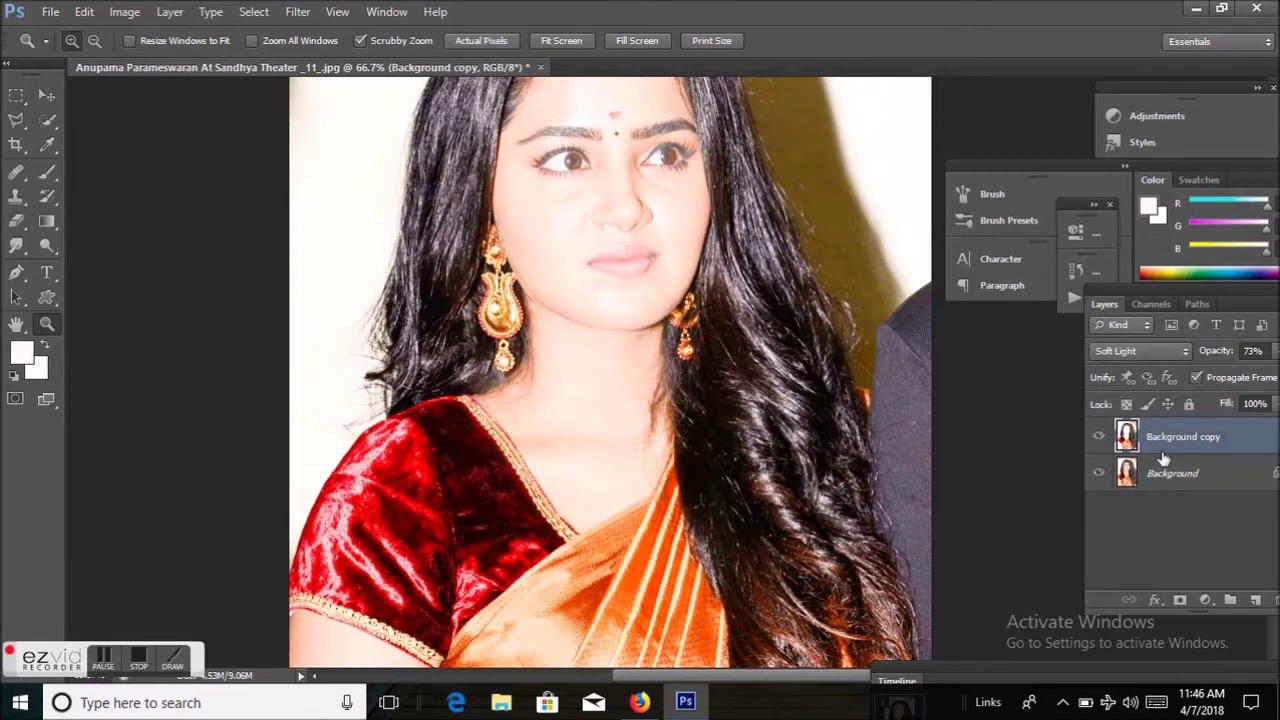
left_click(1181, 601)
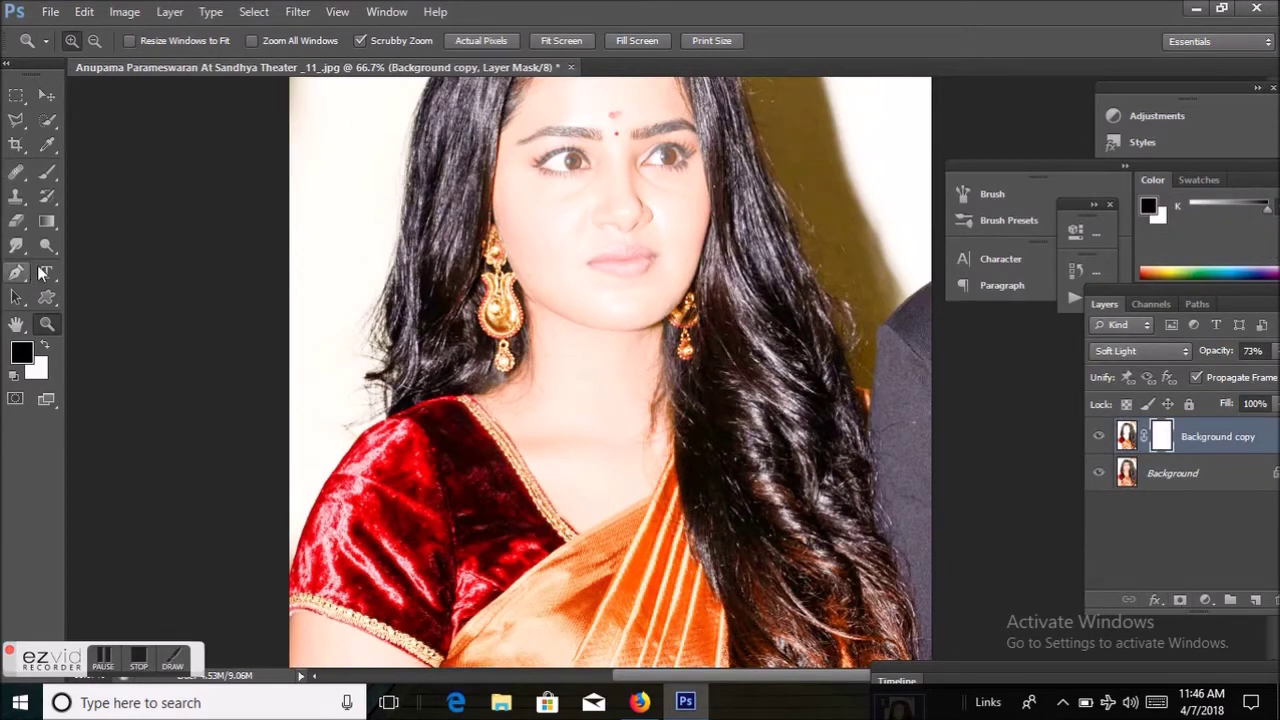
With a 21 px brush, mask the soft-light effect over the eyes and right eyebrow.
left_click(47, 172)
left_click(95, 40)
left_click_drag(52, 99, 44, 99)
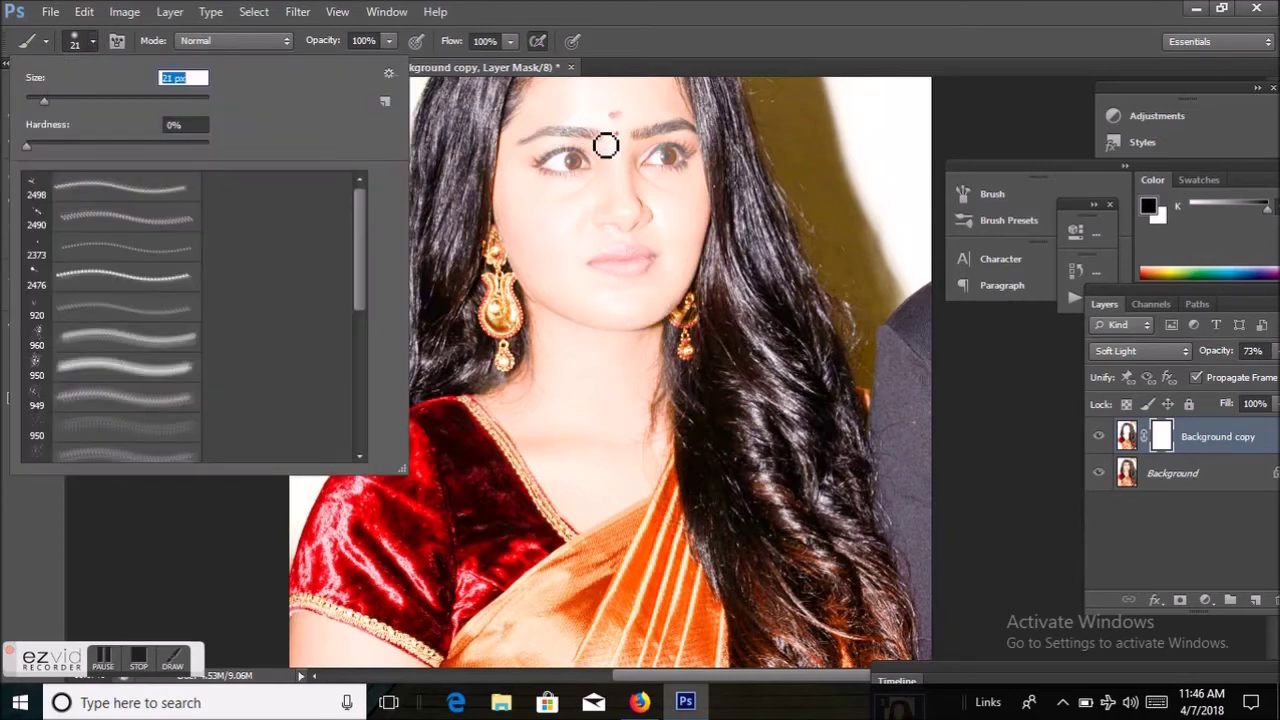
key("Return")
left_click_drag(549, 143, 543, 145)
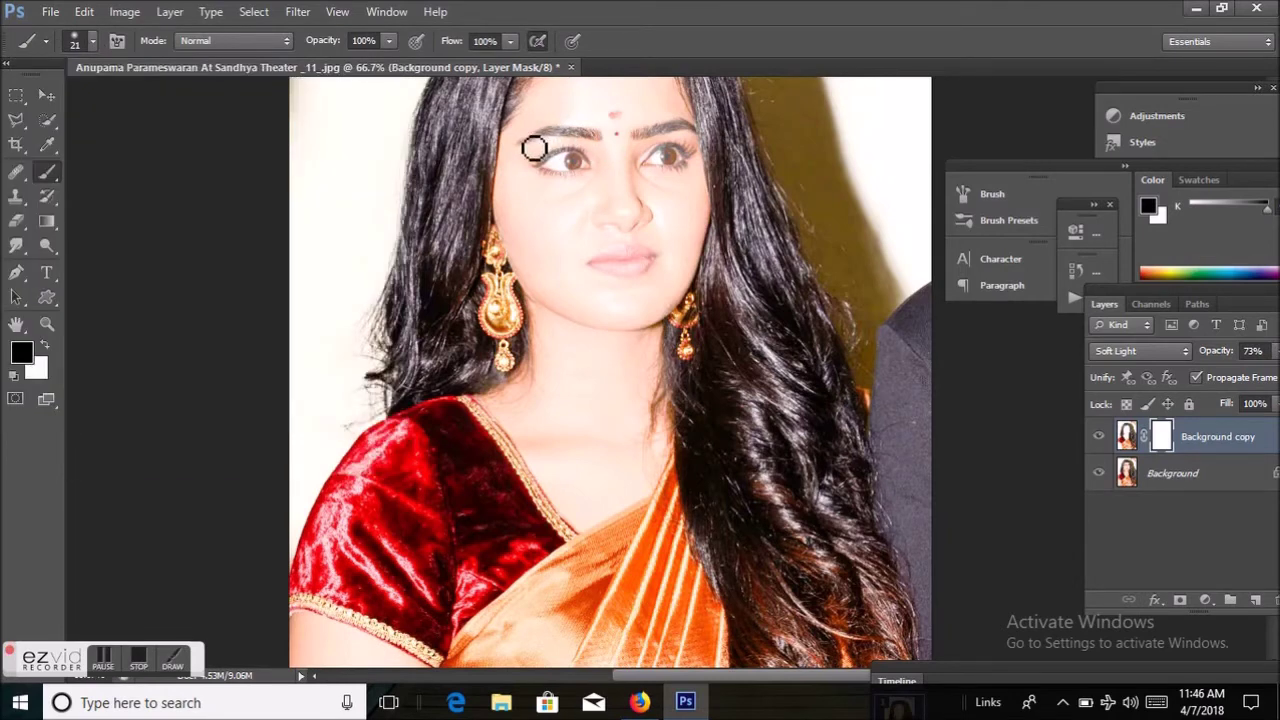
left_click_drag(643, 145, 694, 135)
Switch to a 12 px brush and paint the mask beneath both eyes.
left_click(92, 41)
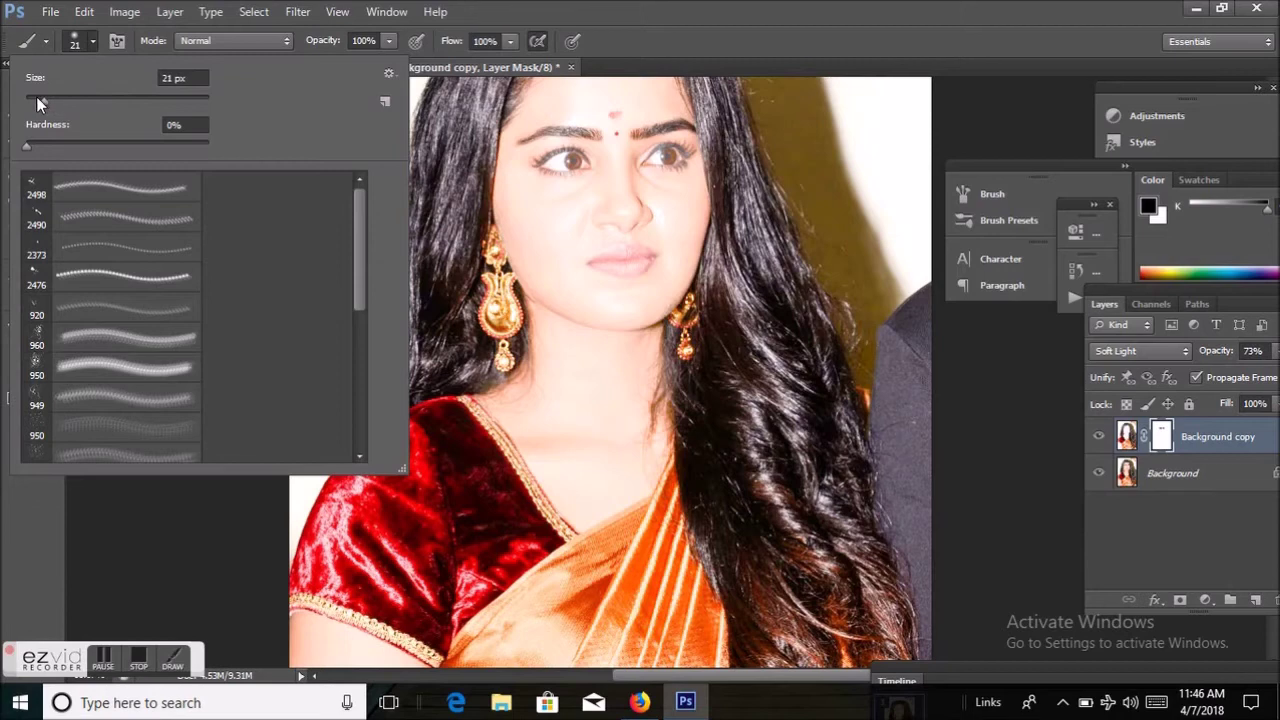
left_click_drag(38, 100, 31, 100)
left_click(600, 174)
mouse_move(570, 160)
left_mouse_down()
mouse_move(543, 178)
mouse_move(600, 177)
left_mouse_up()
mouse_move(707, 152)
left_mouse_down()
mouse_move(706, 163)
mouse_move(677, 154)
mouse_move(660, 166)
mouse_move(694, 159)
mouse_move(695, 172)
mouse_move(654, 171)
left_mouse_up()
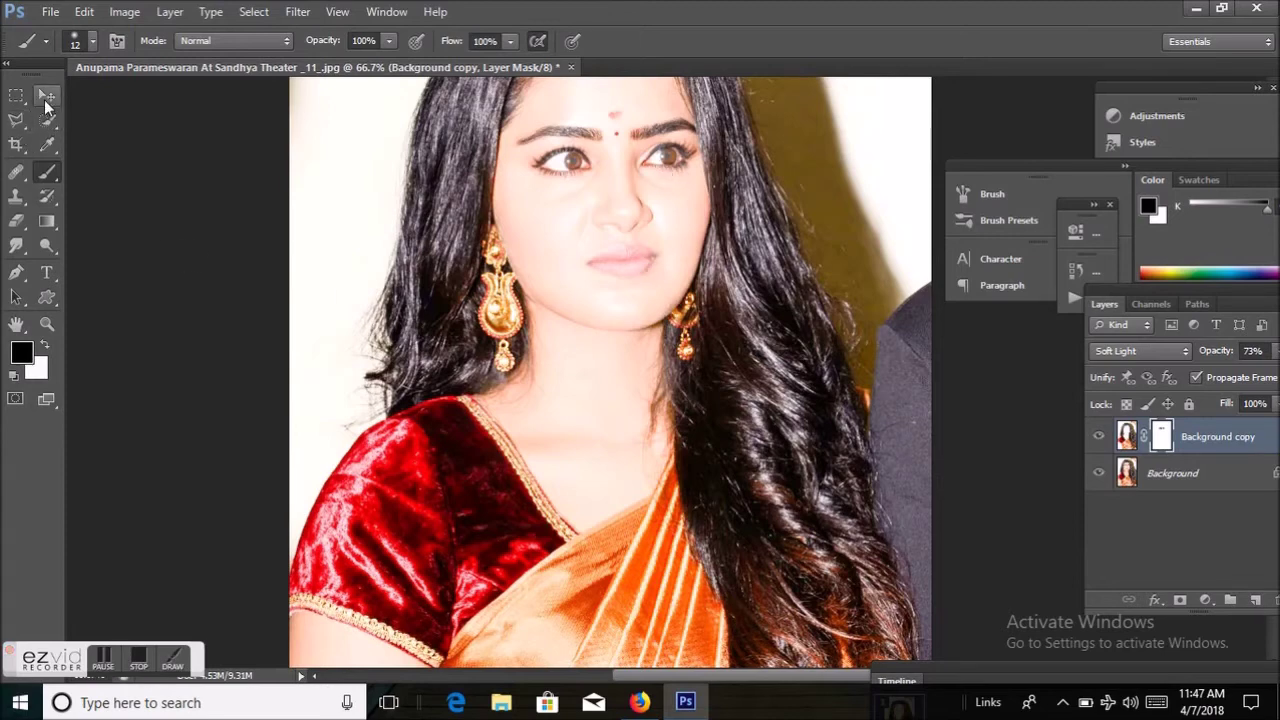
left_click(46, 96)
Make the Background layer active and outline the lips with the Polygonal Lasso.
left_click(16, 119)
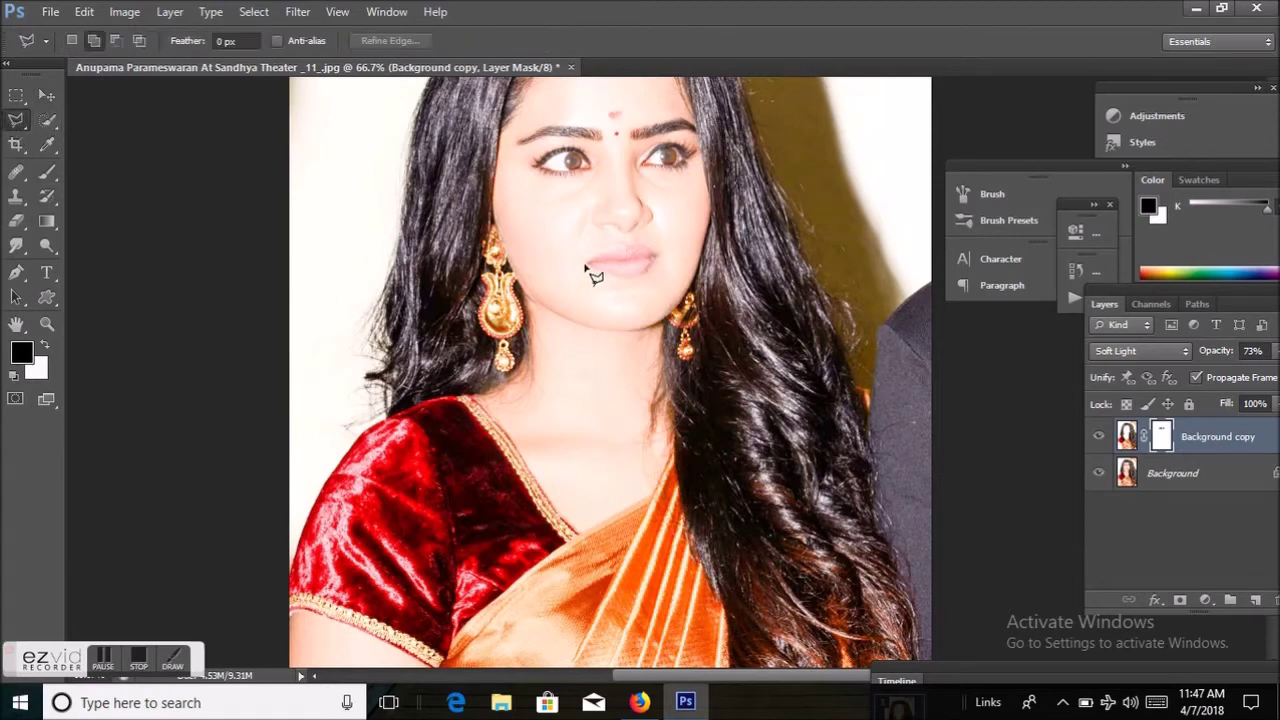
key("alt+bracketleft")
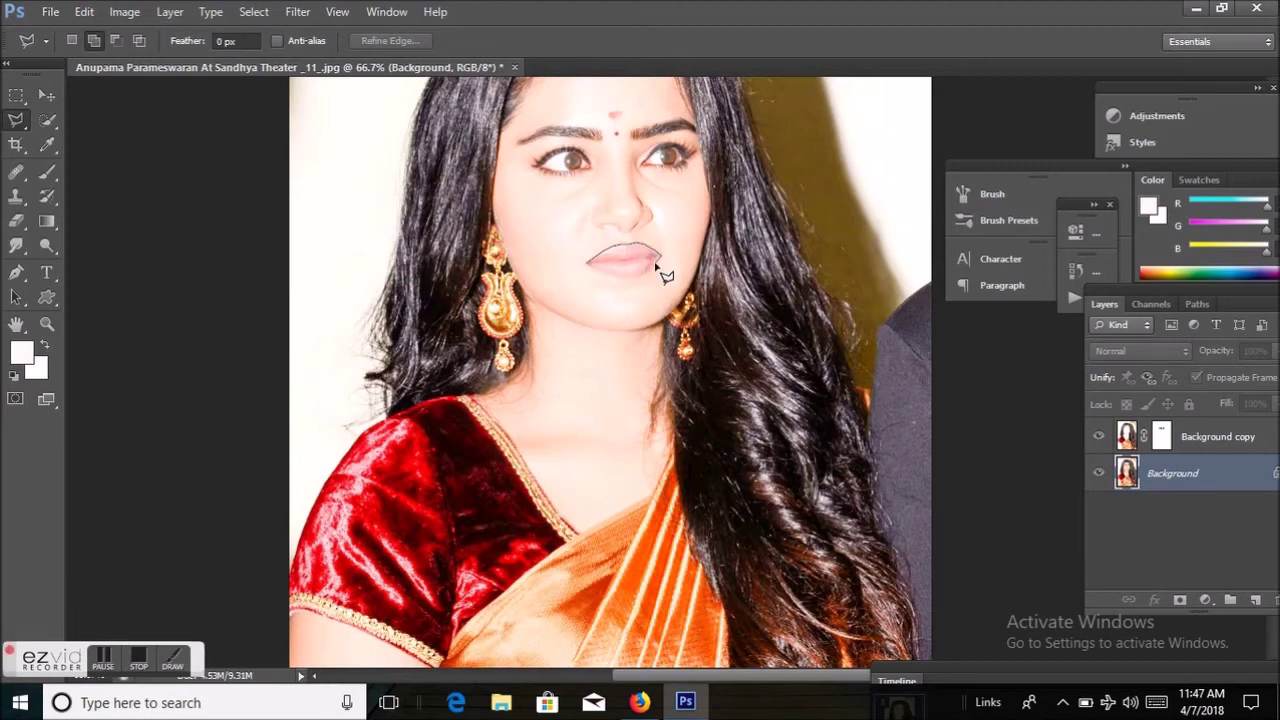
left_click(657, 260)
left_click(590, 268)
Apply Hue/Saturation to the lips: Hue -7, Saturation +94, Lightness -21.
key("ctrl+u")
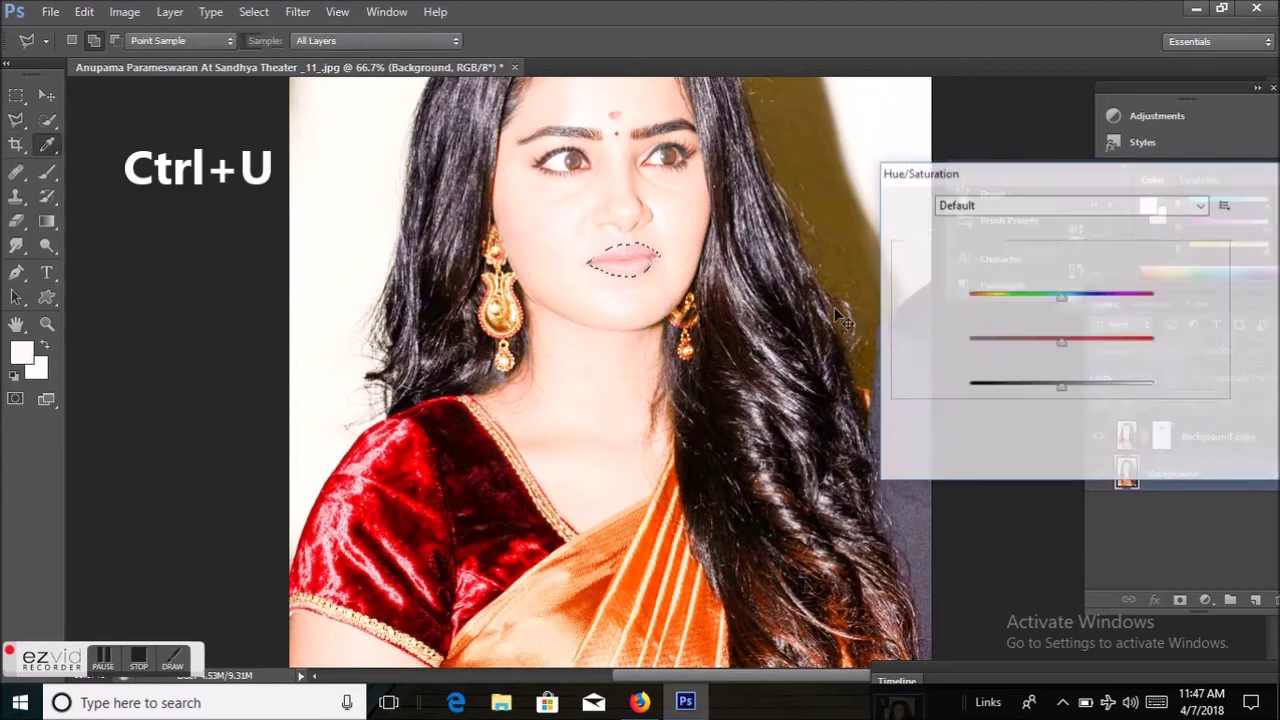
left_click_drag(1061, 294, 1143, 351)
mouse_move(1048, 302)
left_mouse_down()
mouse_move(955, 294)
mouse_move(1057, 304)
left_mouse_up()
left_click_drag(1137, 346, 1149, 346)
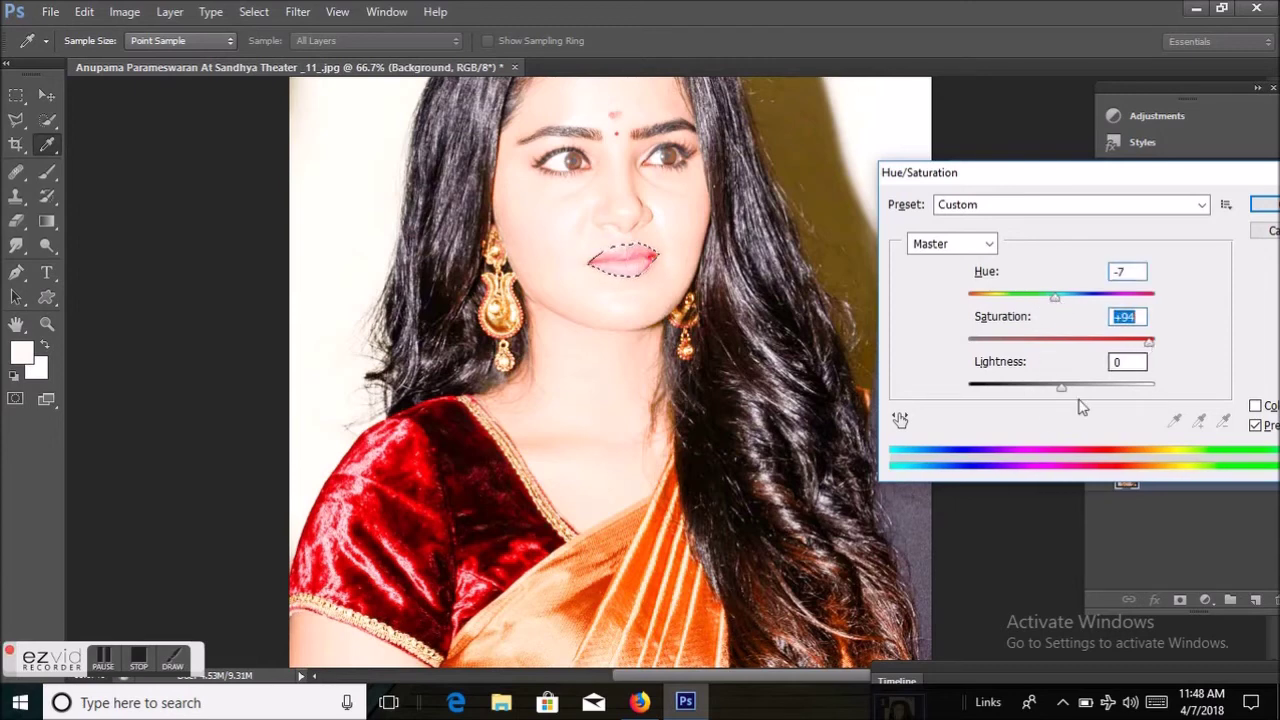
left_click_drag(1063, 395, 1051, 391)
left_click(1258, 205)
Apply Color Balance +17/-12/+15 to the lips, then deselect.
key("ctrl+b")
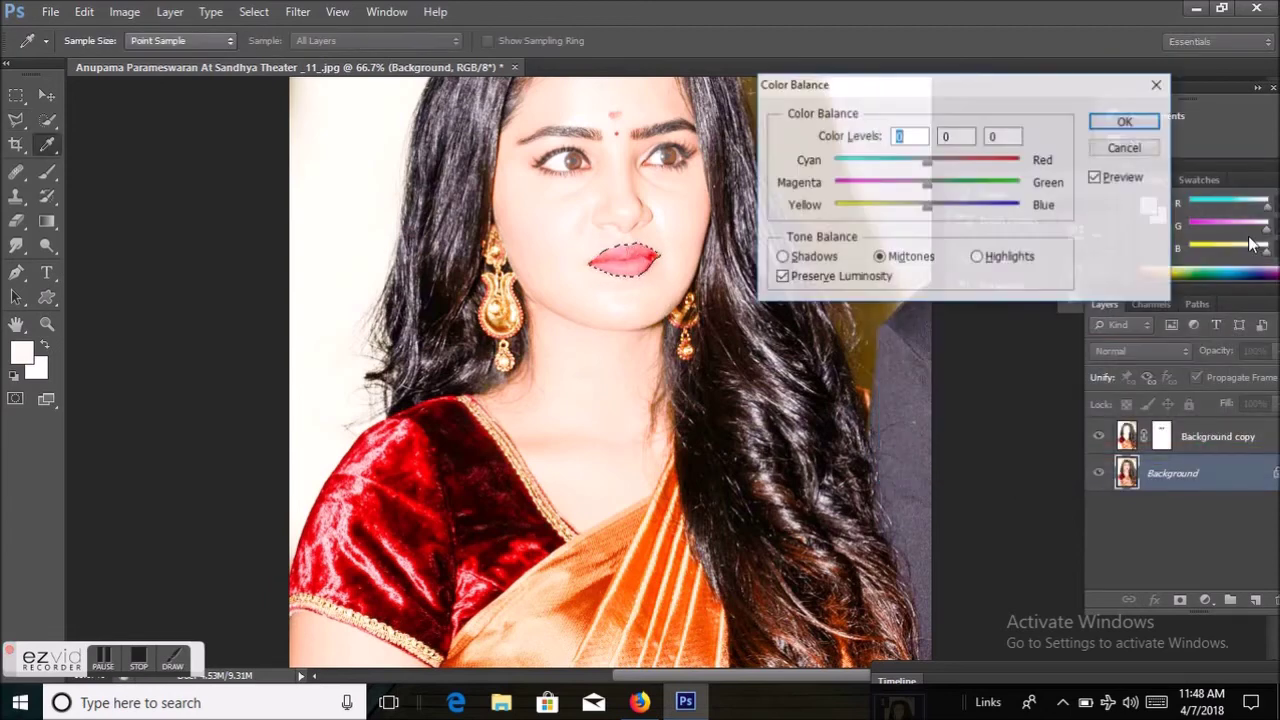
left_click_drag(927, 161, 945, 165)
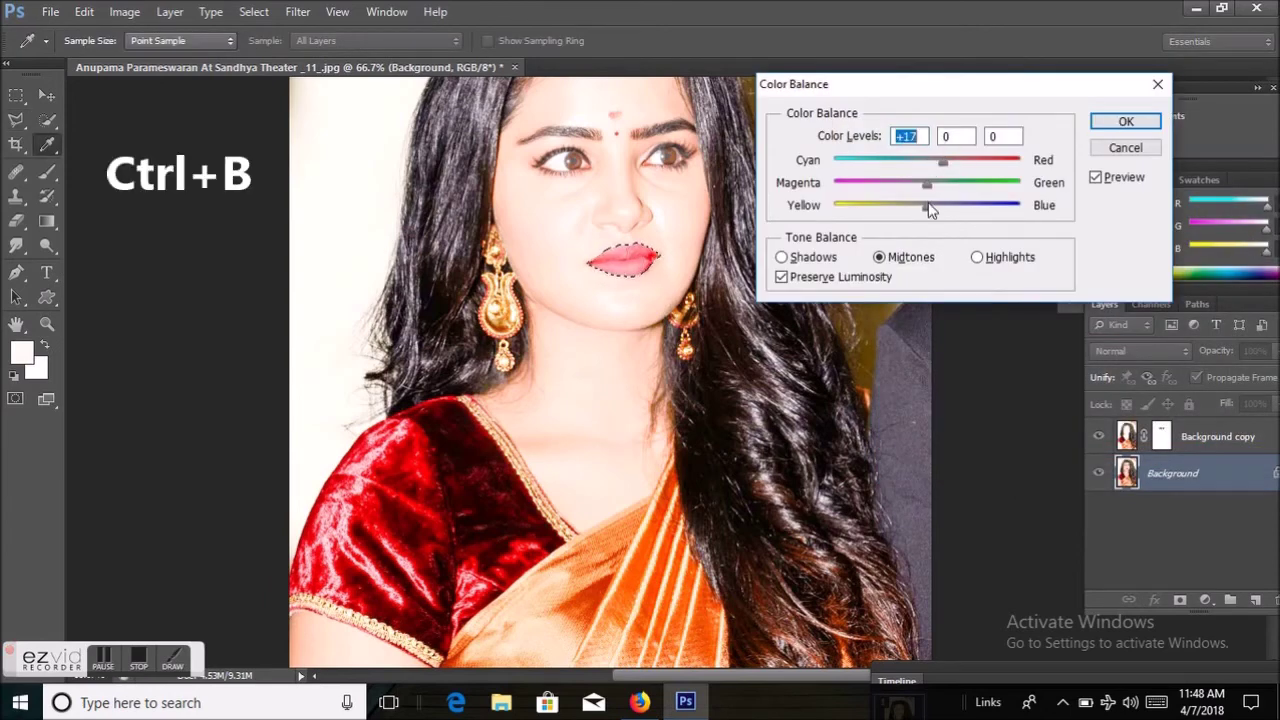
left_click_drag(913, 187, 943, 213)
left_click(1136, 119)
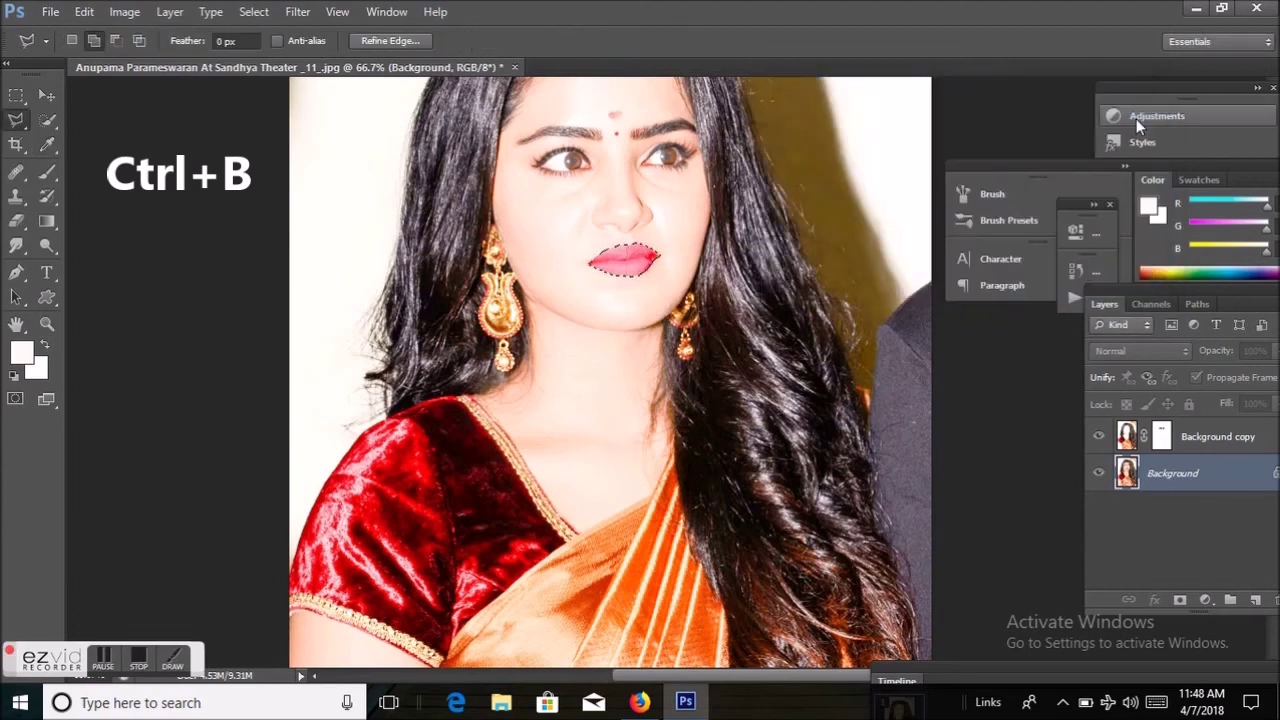
key("ctrl+d")
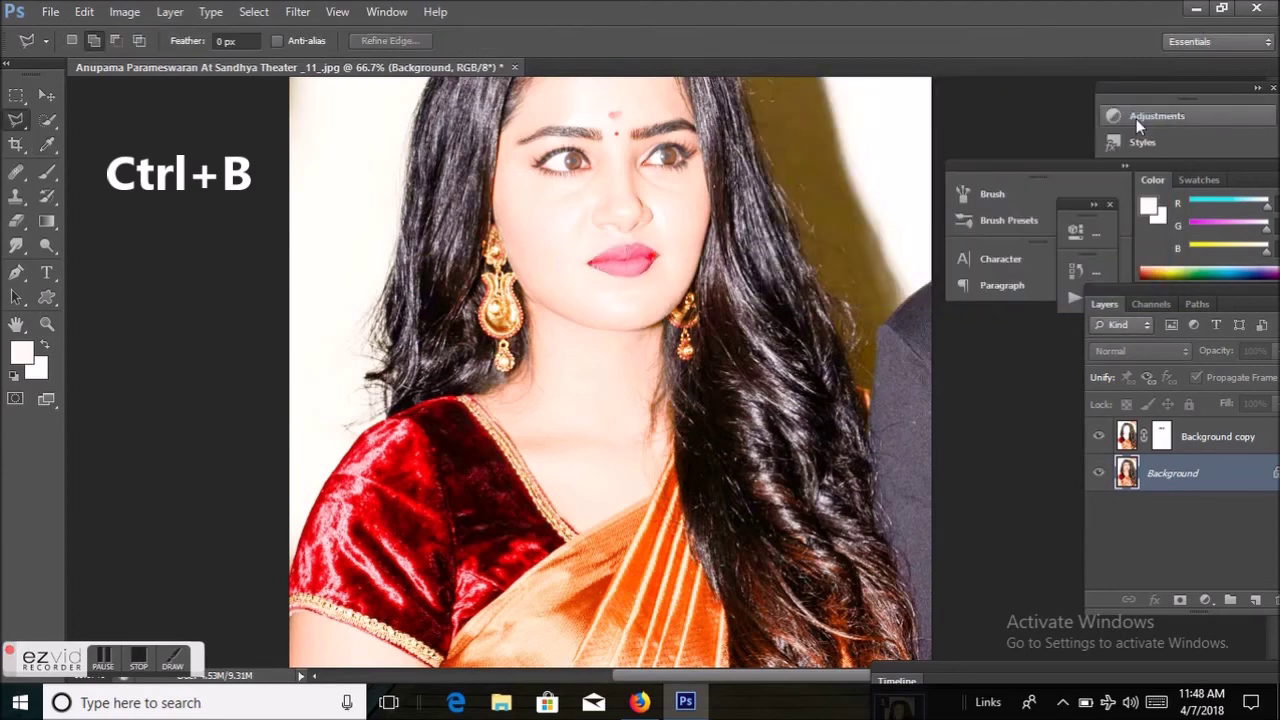
Zoom the retouched portrait out to 33.3%.
left_click(46, 323)
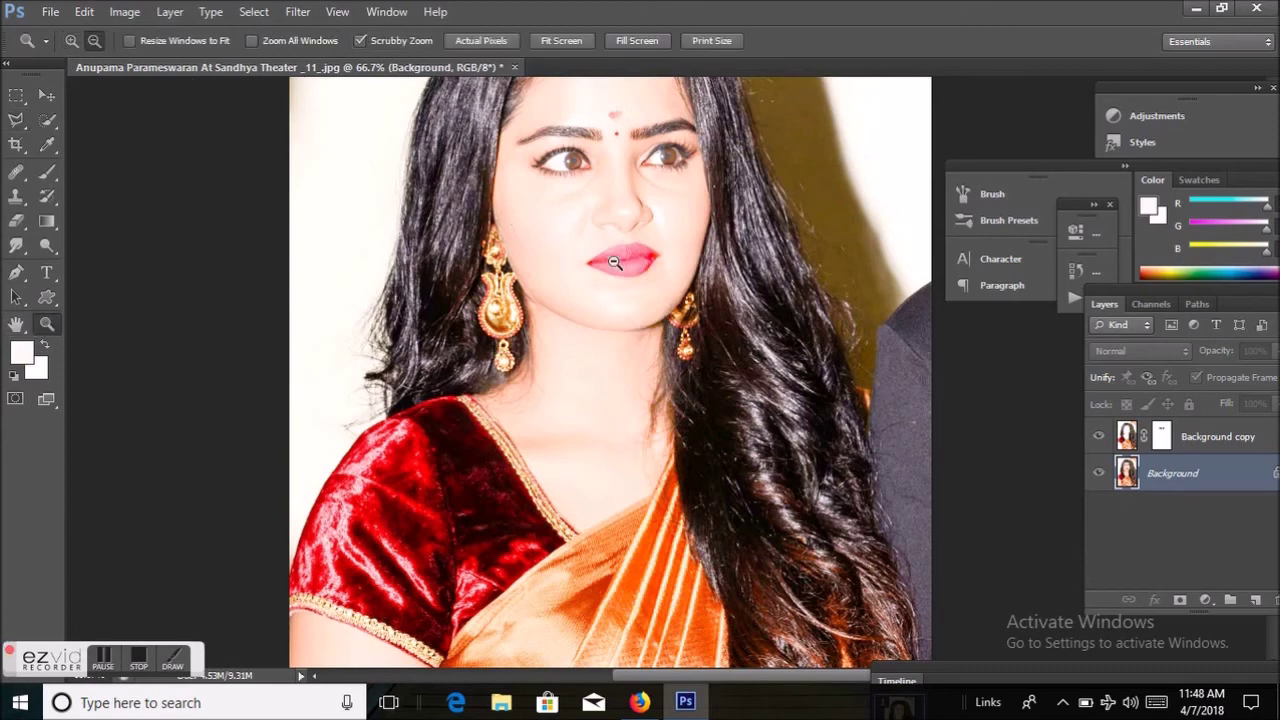
left_click(614, 262, "alt")
left_click(697, 417, "alt")
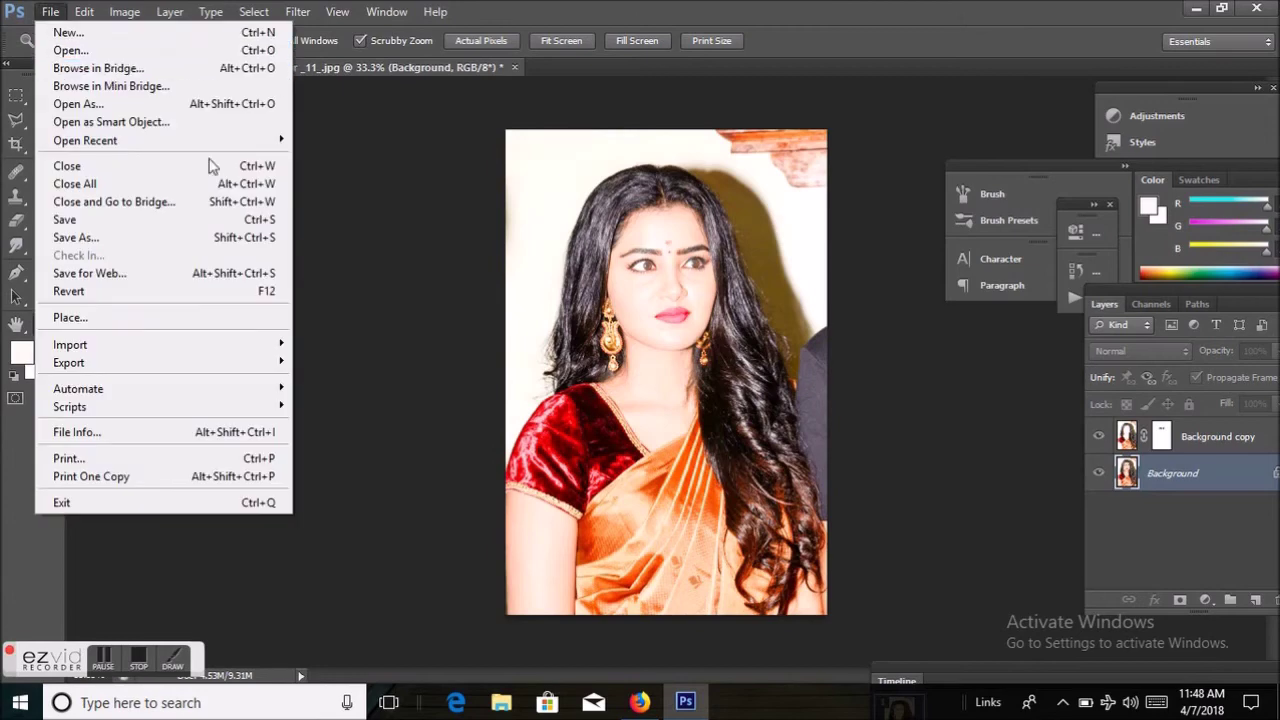
left_click(376, 151)
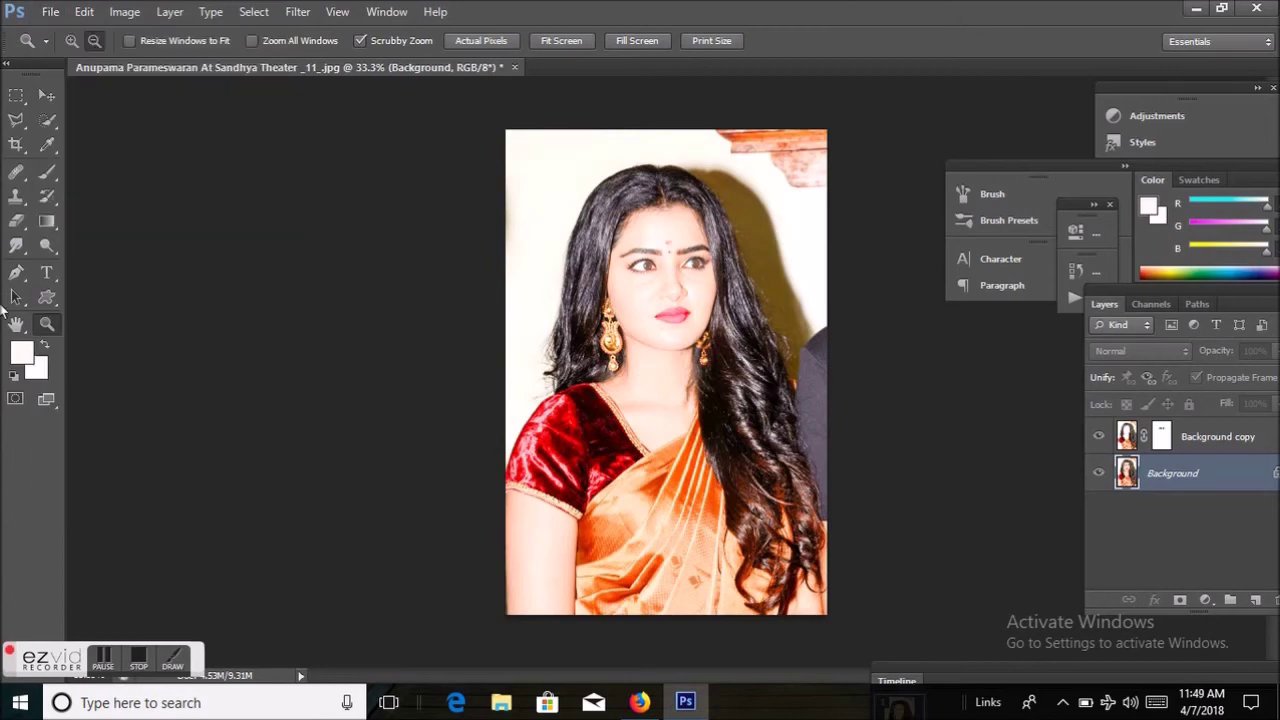
Open the original portrait from D: again, accepting Camera Raw with Done.
left_click(49, 11)
left_click(62, 55)
scroll(697, 383, "down", 5)
scroll(697, 383, "down", 5)
left_click(632, 215)
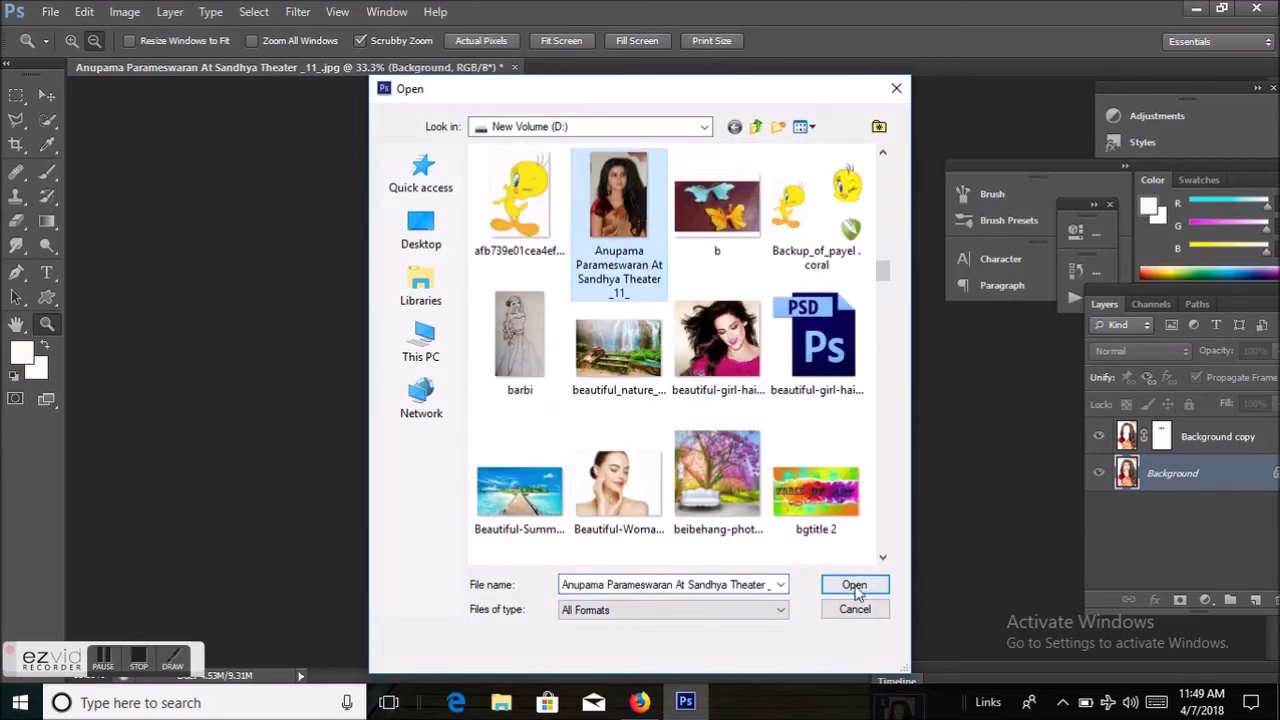
left_click(854, 584)
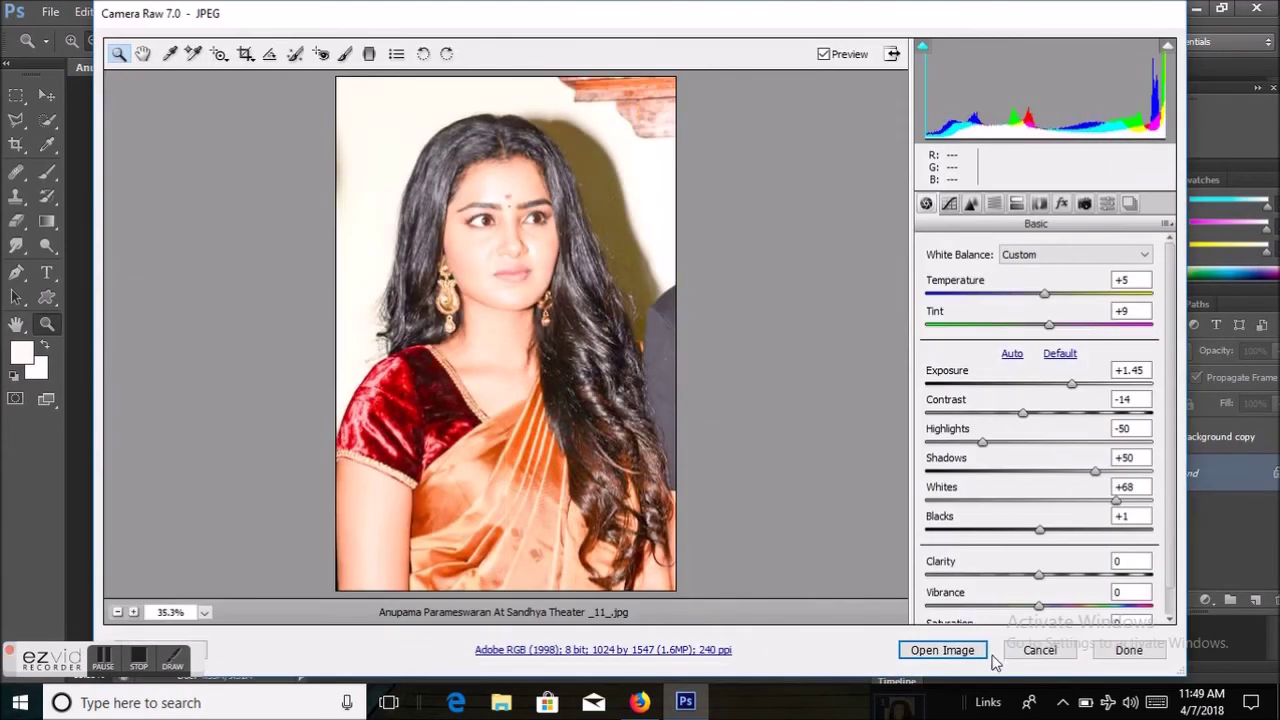
left_click(1126, 650)
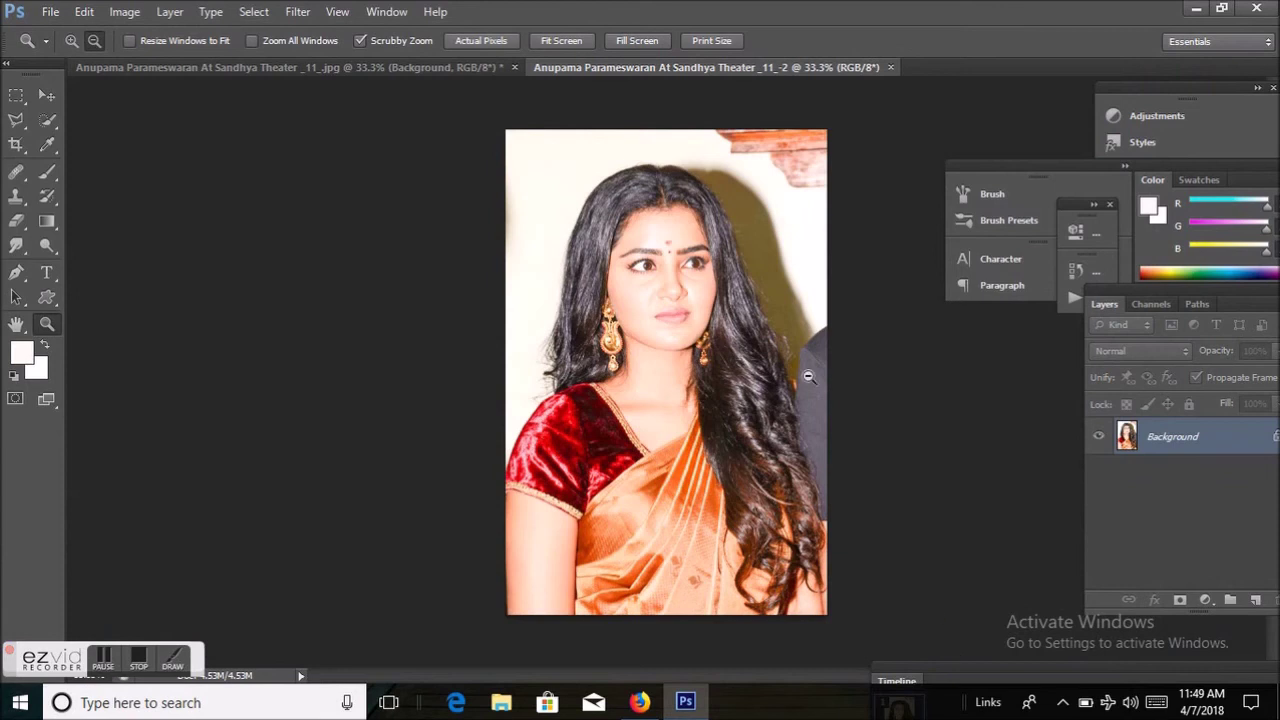
Switch between the retouched and newly opened document tabs to compare them.
left_click(450, 64)
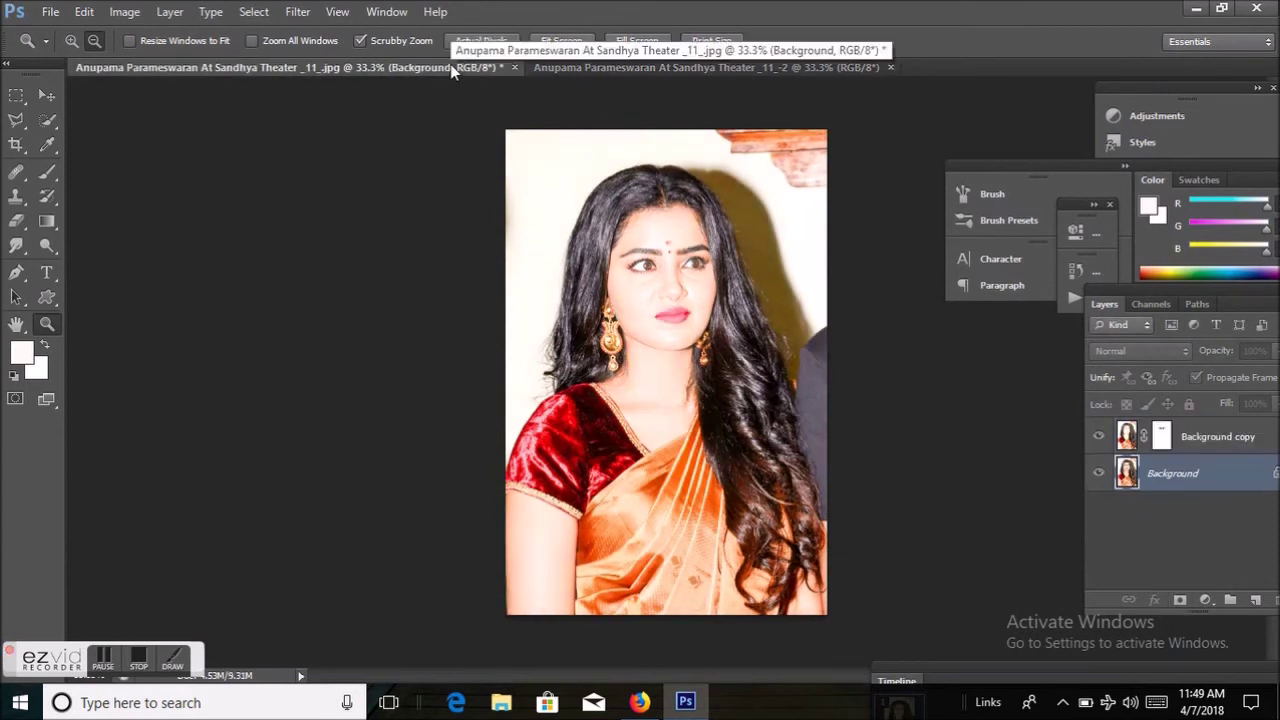
left_click(566, 62)
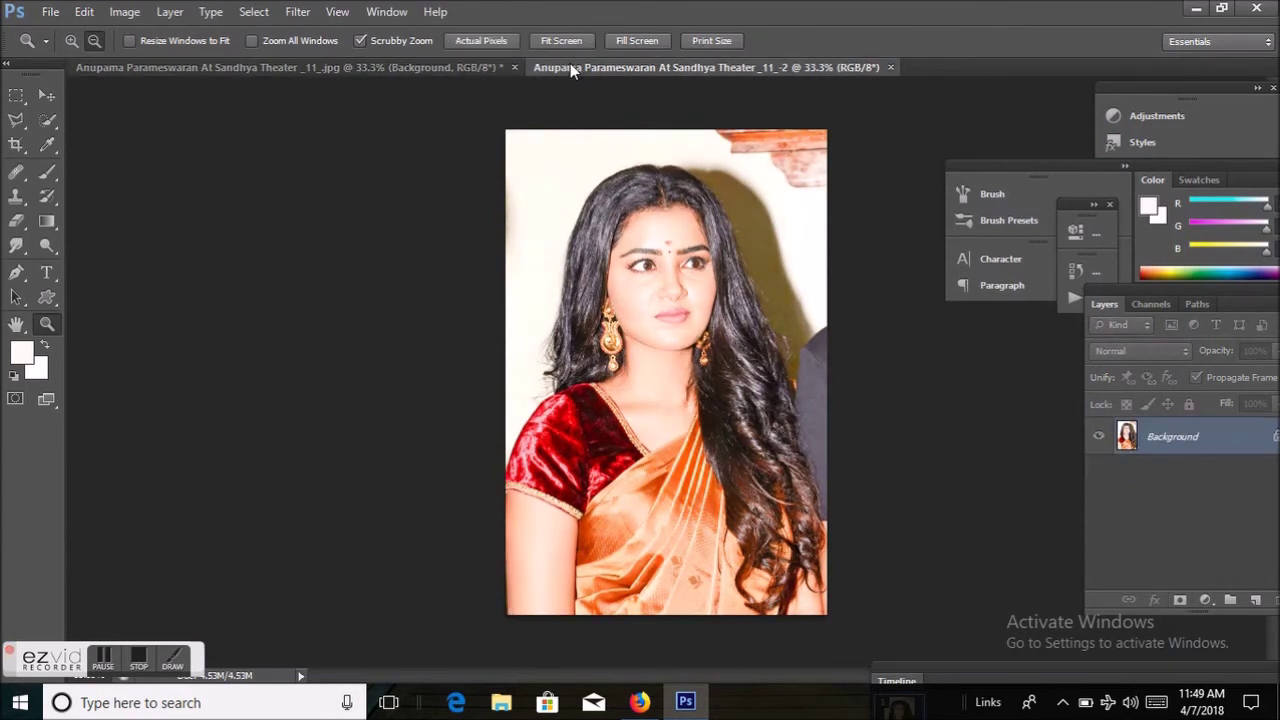
left_click(465, 64)
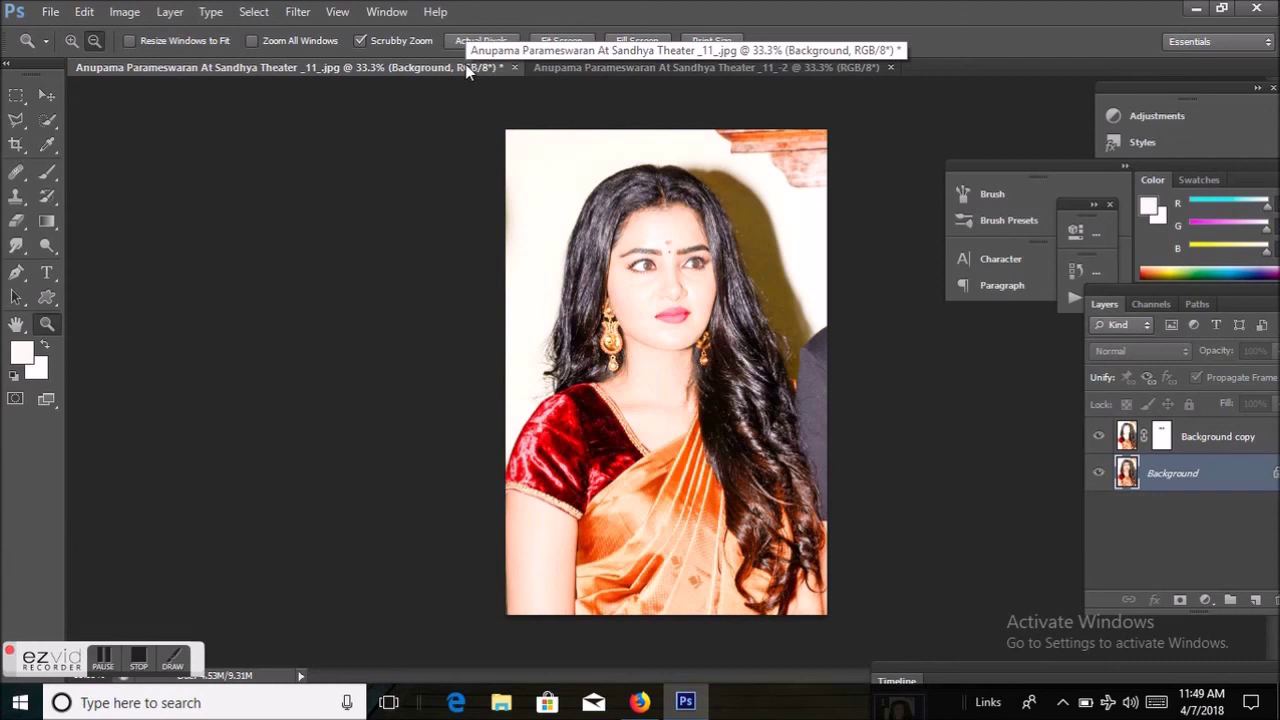
left_click(140, 662)
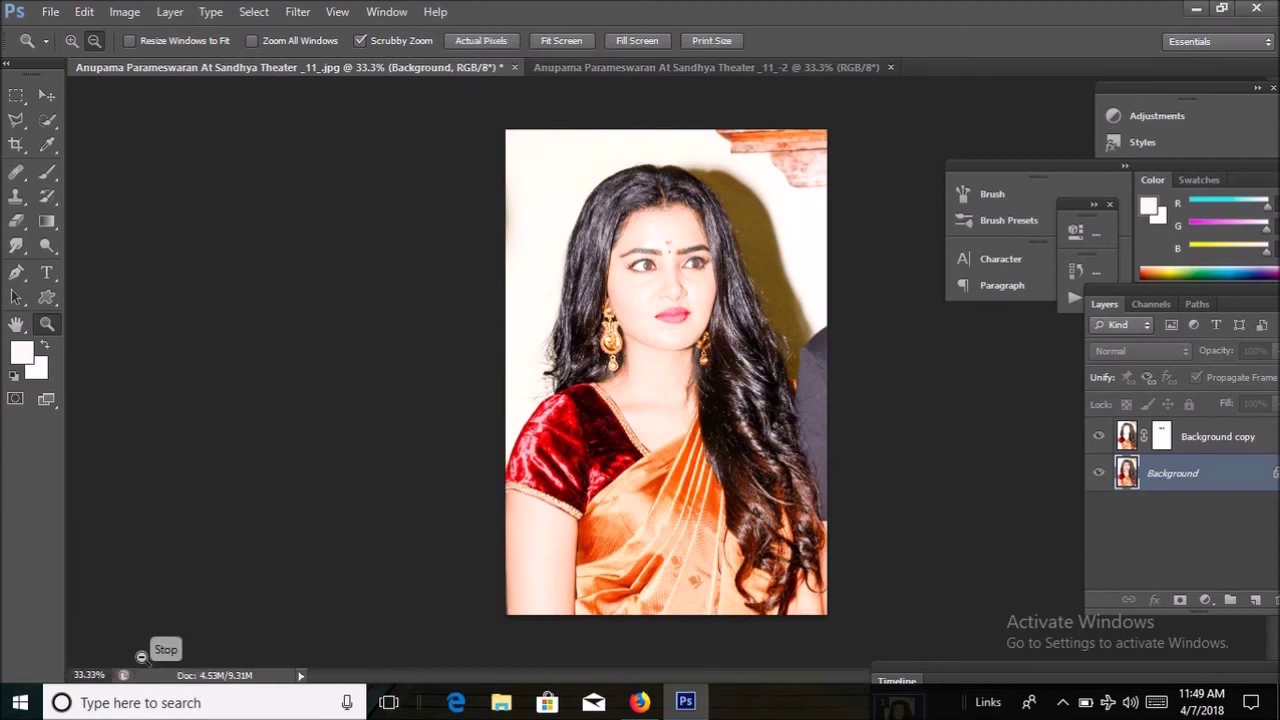